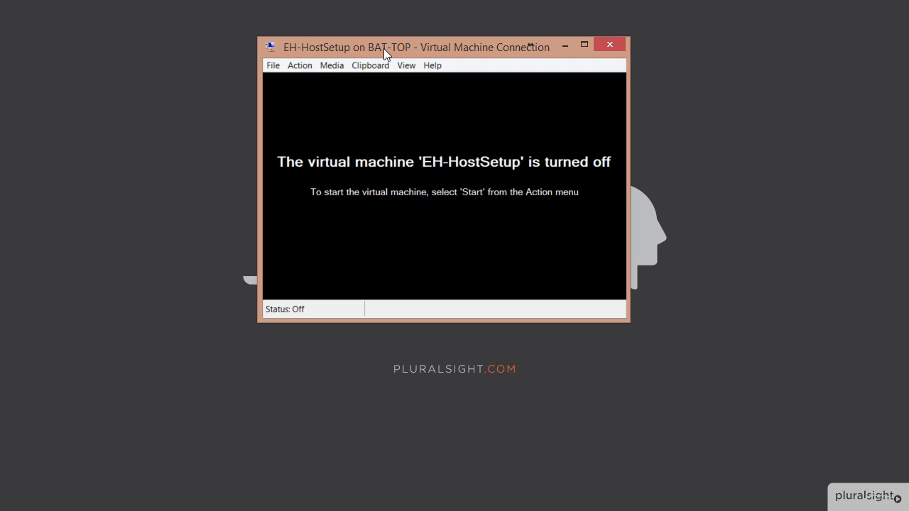
# Confirm the Server 2012 R2 Trial ISO is in the virtual DVD drive, leaving the media unchanged
pyautogui.click(333, 68)
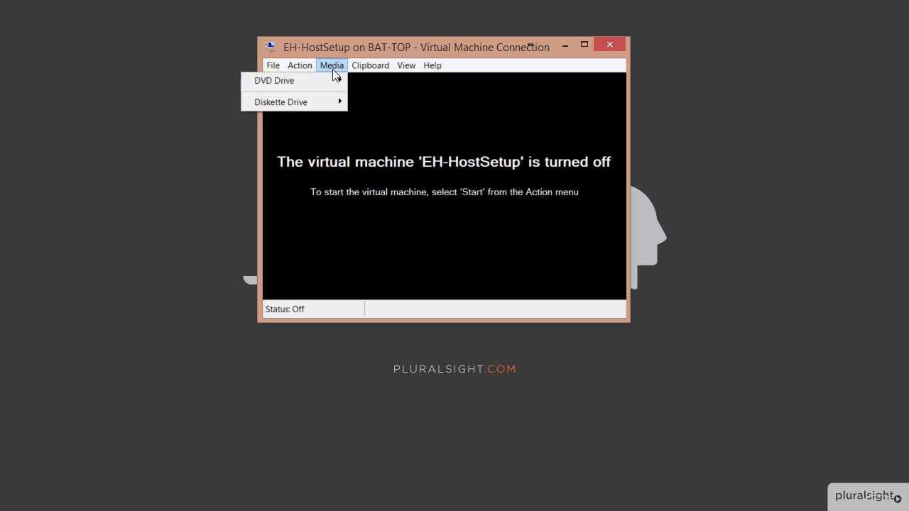
pyautogui.moveTo(291, 79)
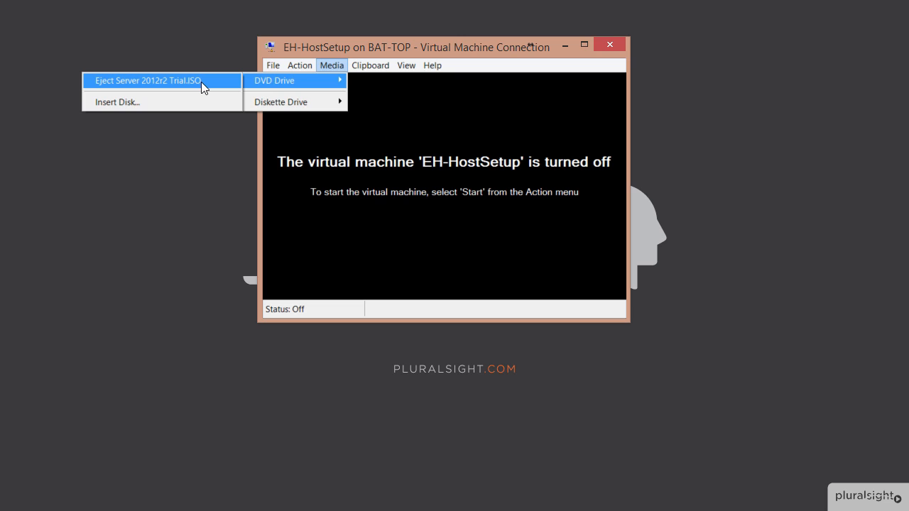
pyautogui.click(393, 44)
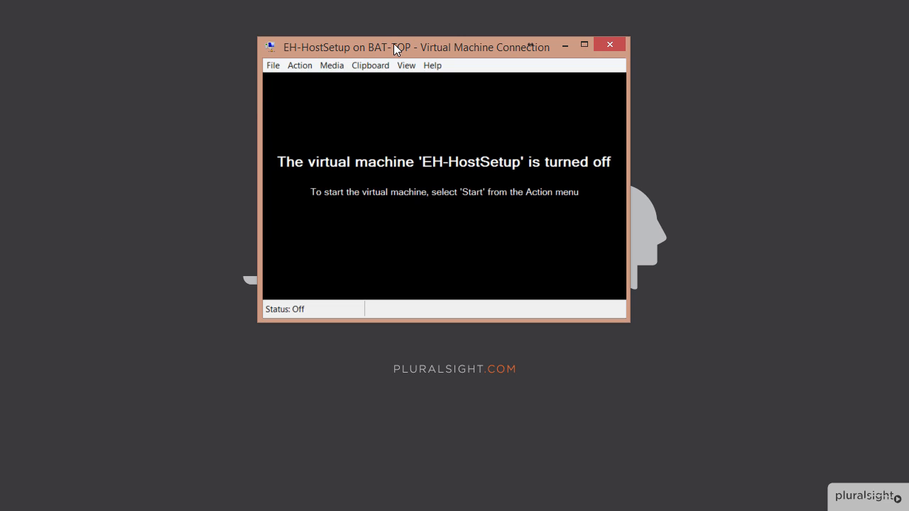
# Start the EH-HostSetup VM, accept the default language settings, and begin Install now
pyautogui.click(300, 66)
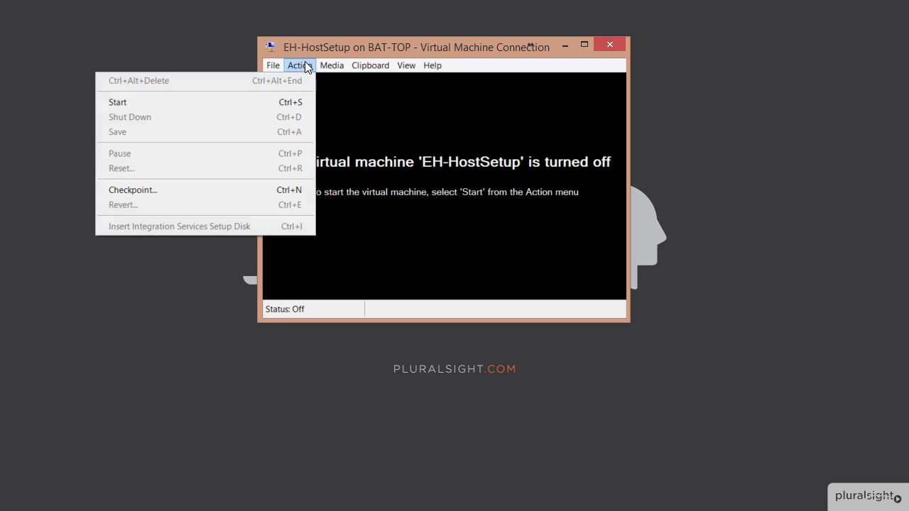
pyautogui.click(274, 101)
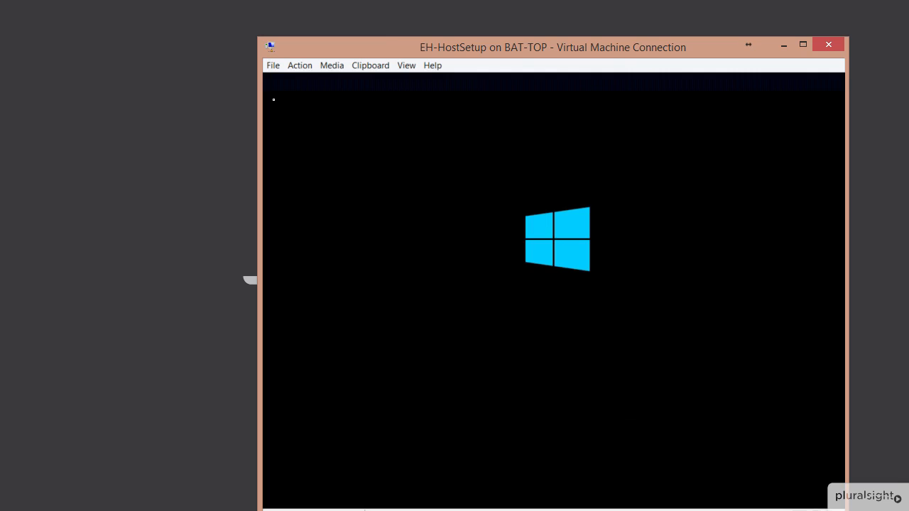
pyautogui.moveTo(384, 41); pyautogui.dragTo(285, 15)
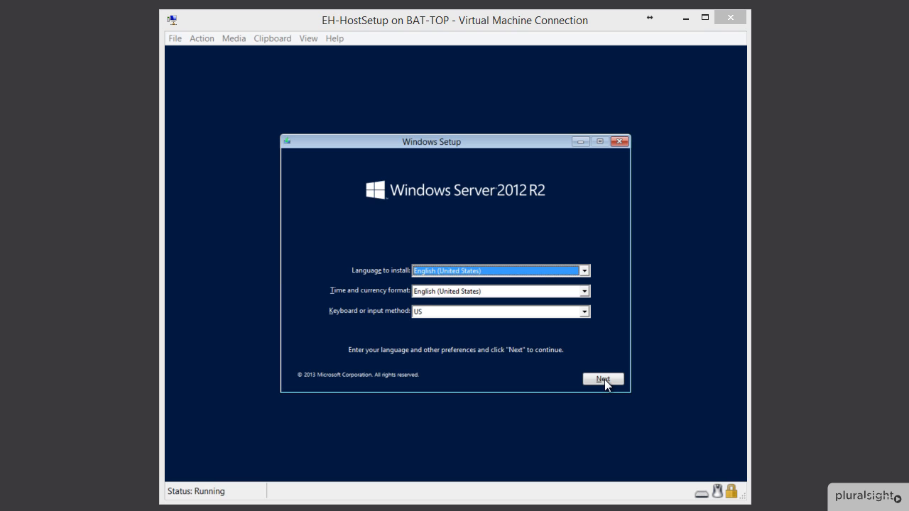
pyautogui.click(603, 380)
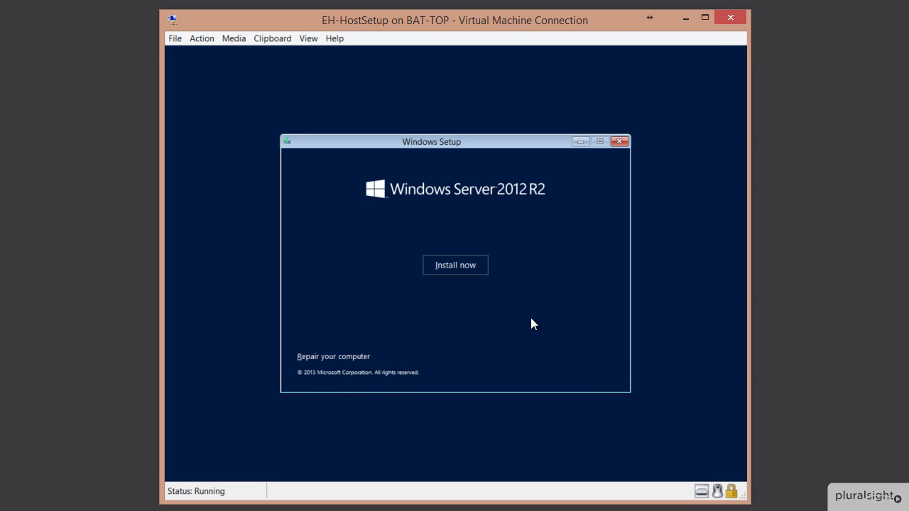
pyautogui.click(459, 263)
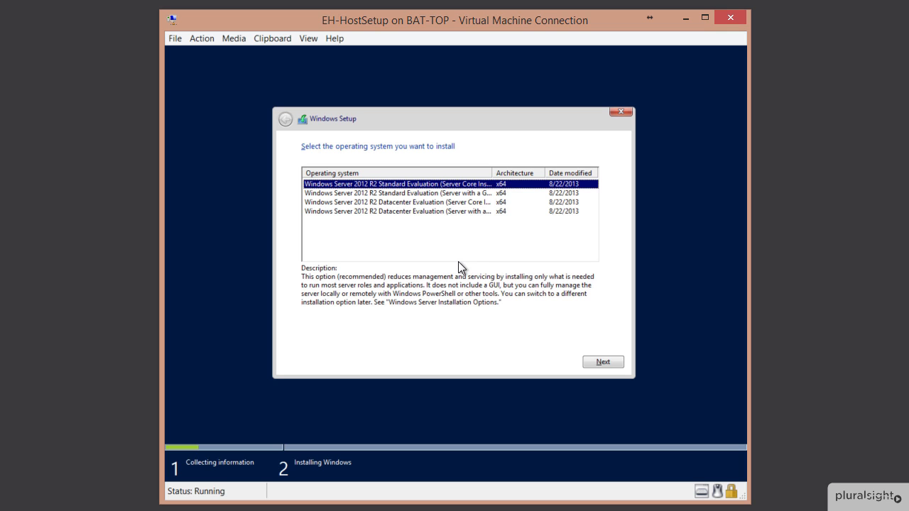
# Choose Windows Server 2012 R2 Standard Evaluation (Server with a GUI) as the edition to install
pyautogui.moveTo(492, 172); pyautogui.dragTo(533, 172)
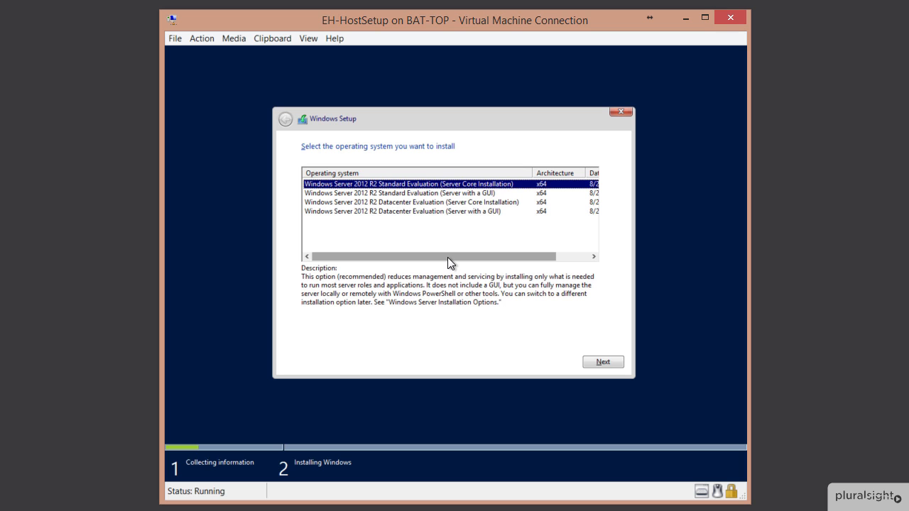
pyautogui.click(434, 193)
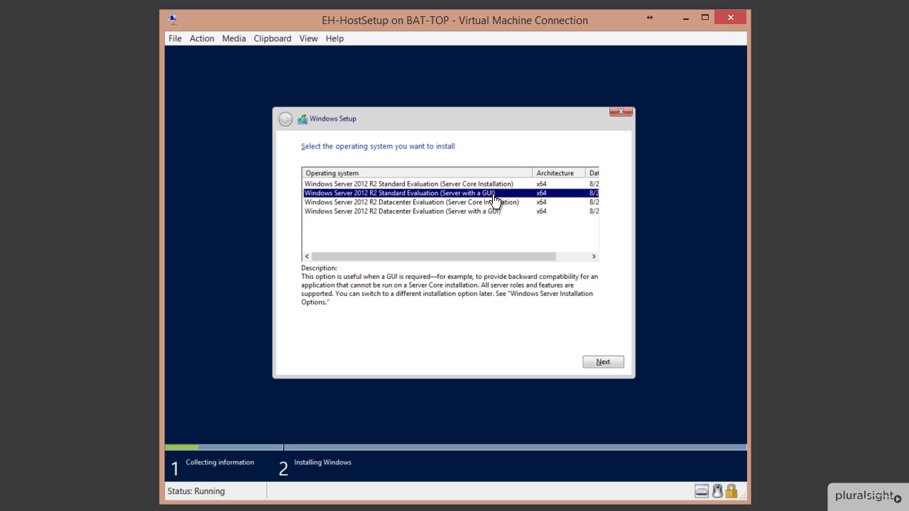
pyautogui.click(603, 364)
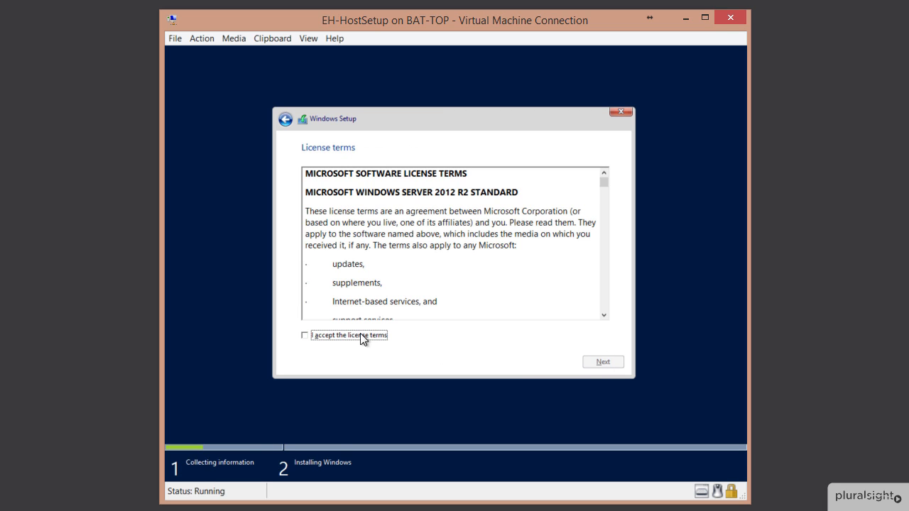
# Accept the license terms and pick 'Custom: Install Windows only (advanced)'
pyautogui.click(360, 336)
pyautogui.click(611, 363)
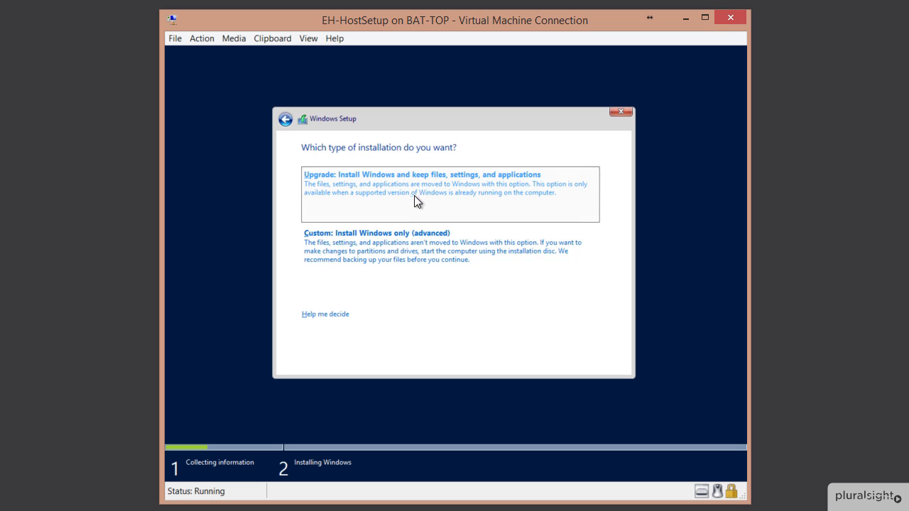
pyautogui.click(402, 250)
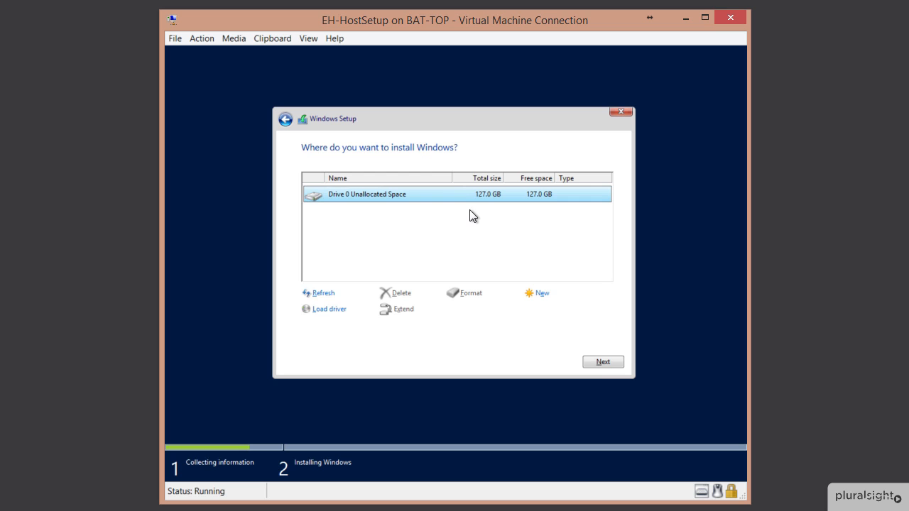
# Install Windows onto Drive 0's 127.0 GB unallocated space
pyautogui.click(595, 363)
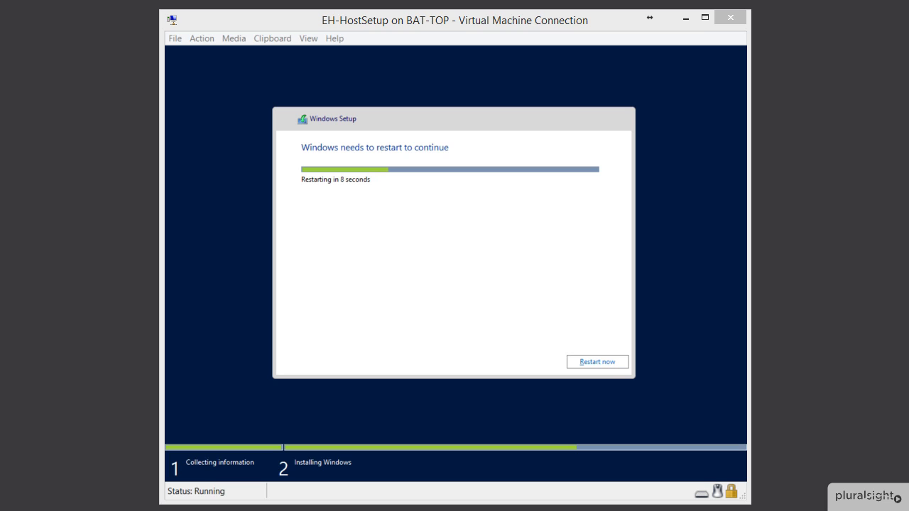
# Restart the VM immediately instead of waiting for the countdown
pyautogui.click(605, 363)
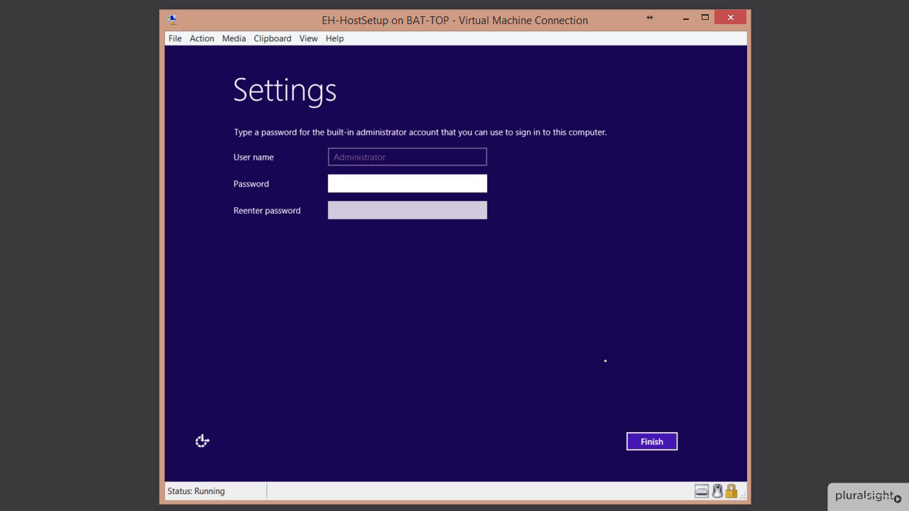
# Enter the Administrator password in both fields, correct the mistyped confirmation, and finish setup
pyautogui.write('Pa$$w0rd')
pyautogui.press('Tab')
pyautogui.write('Pa$$w0rd')
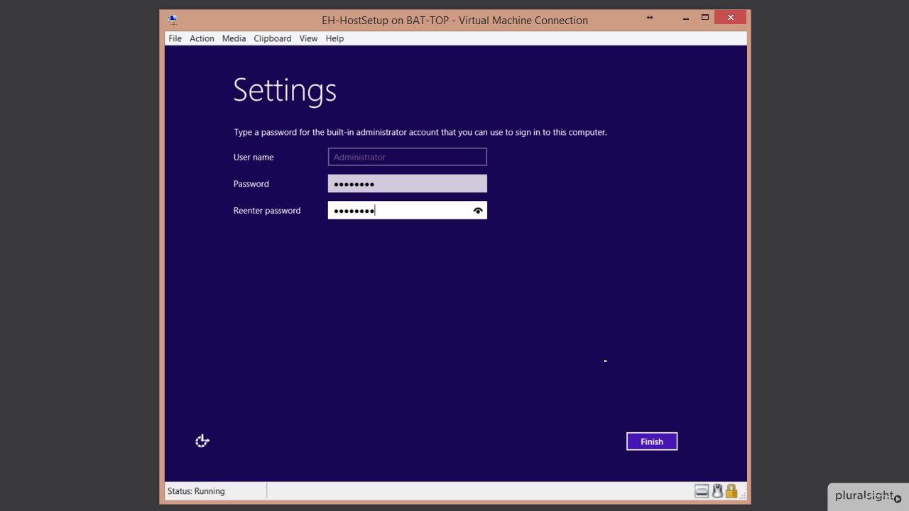
pyautogui.click(478, 212)
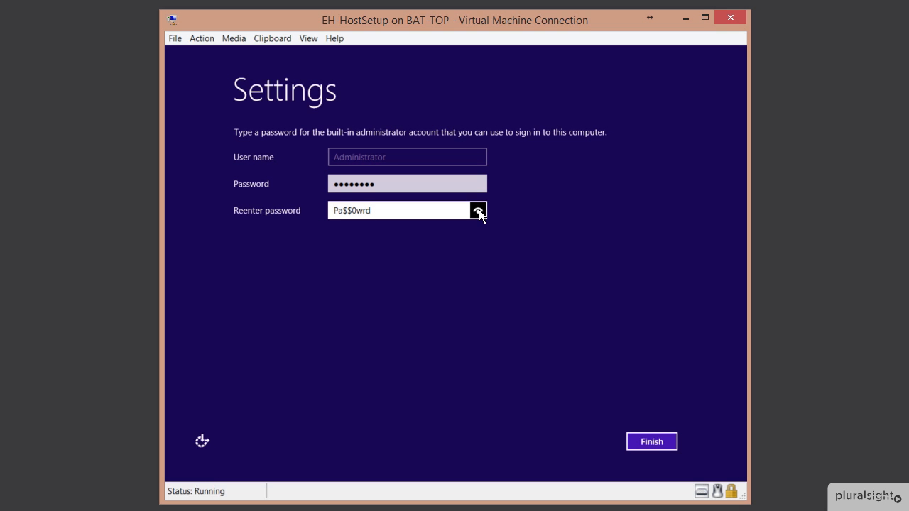
pyautogui.moveTo(469, 213); pyautogui.dragTo(449, 211)
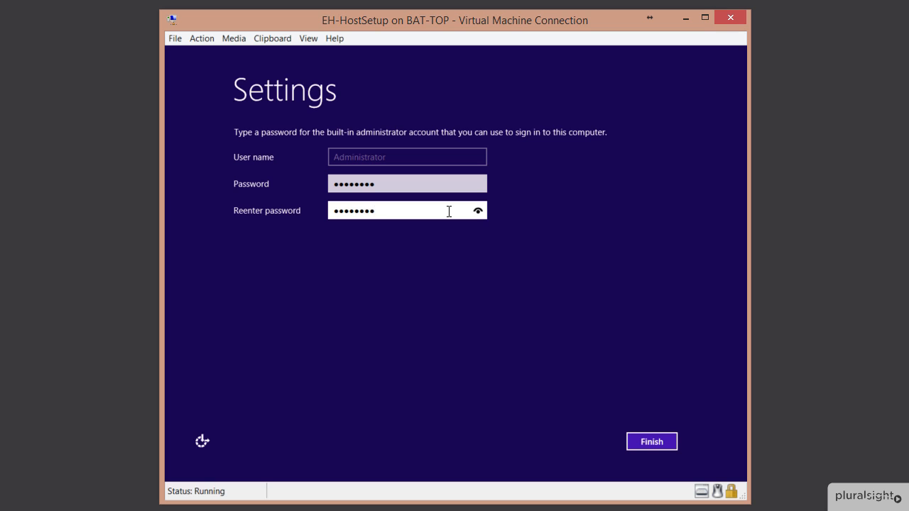
pyautogui.press('BackSpace')
pyautogui.press('BackSpace')
pyautogui.press('BackSpace')
pyautogui.press('BackSpace')
pyautogui.press('BackSpace')
pyautogui.press('BackSpace')
pyautogui.write('Pa$$0w')
pyautogui.click(479, 206)
pyautogui.click(478, 184)
pyautogui.click(649, 441)
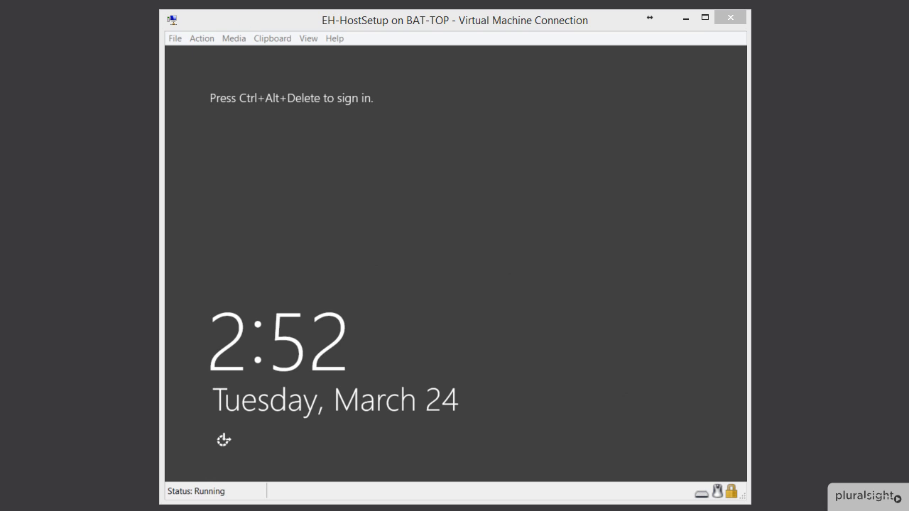
# Send Ctrl+Alt+Delete to the VM and sign in with the Administrator password
pyautogui.click(203, 39)
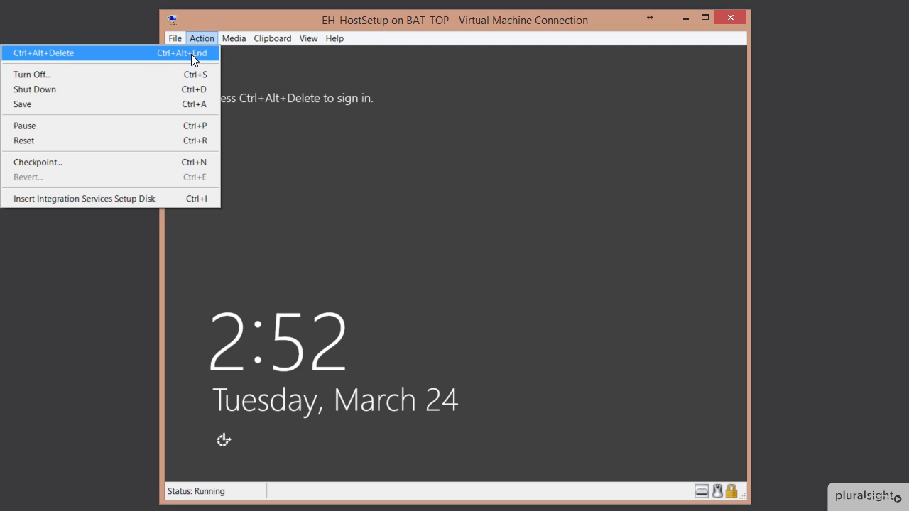
pyautogui.click(191, 56)
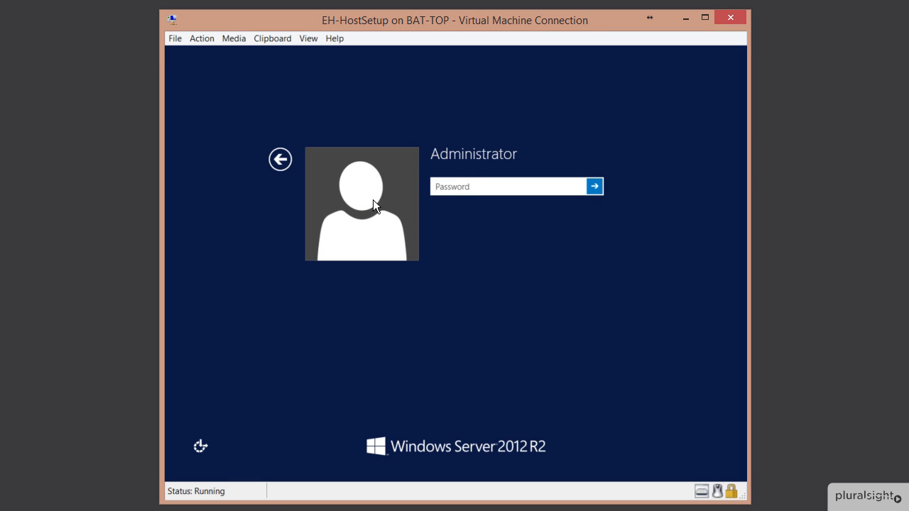
pyautogui.write('********')
pyautogui.press('Return')
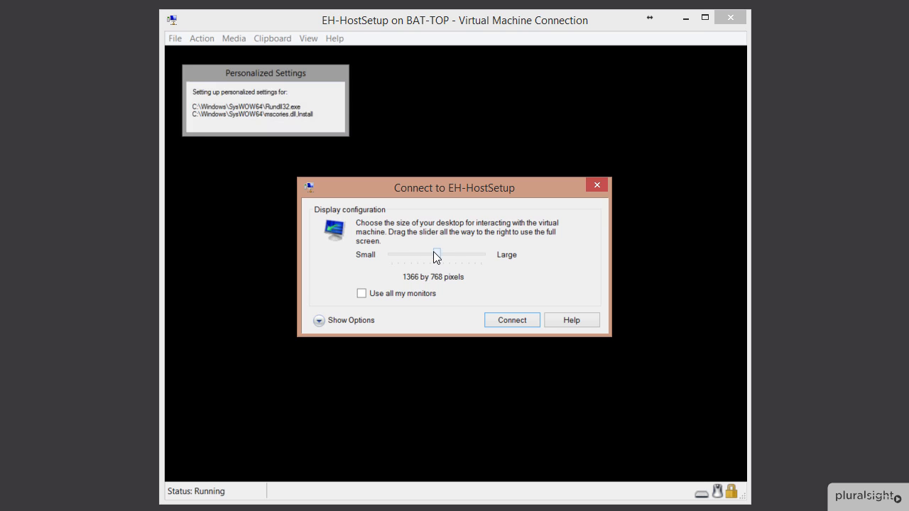
# Set the display slider to Large (Full Screen) and connect to EH-HostSetup
pyautogui.moveTo(440, 256); pyautogui.dragTo(481, 257)
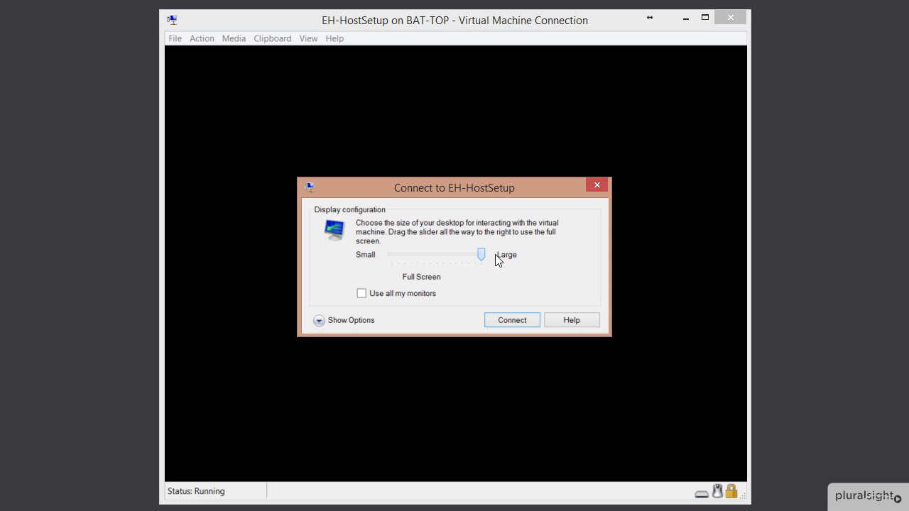
pyautogui.click(512, 321)
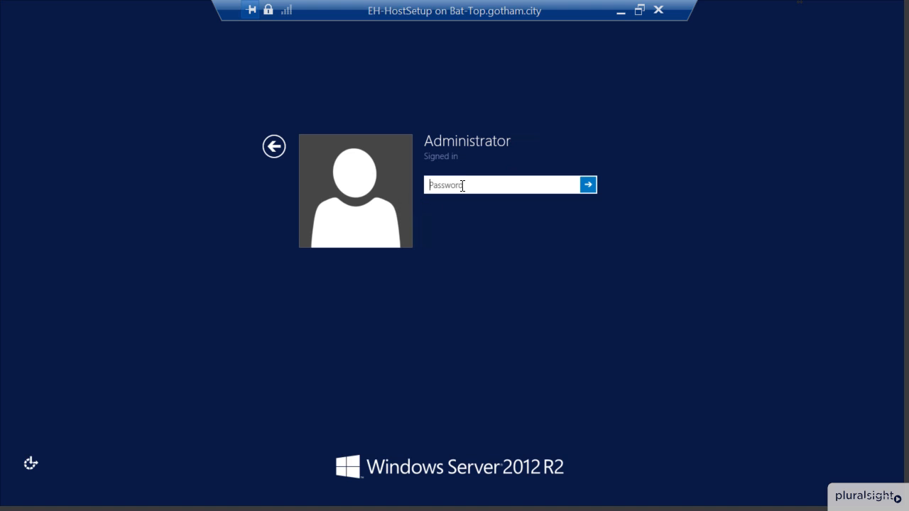
# Unpin the connection bar and sign in with the Administrator password
pyautogui.click(251, 10)
pyautogui.write('Pa$$w0rd')
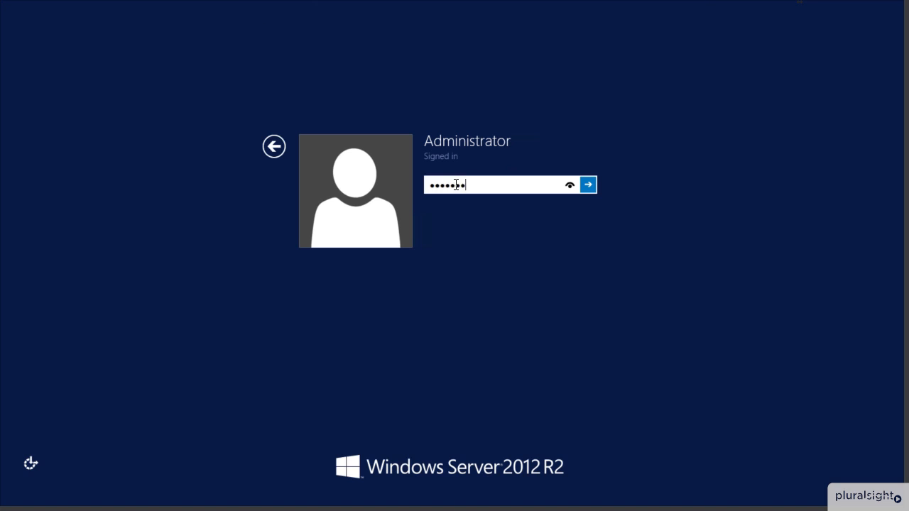
pyautogui.press('Return')
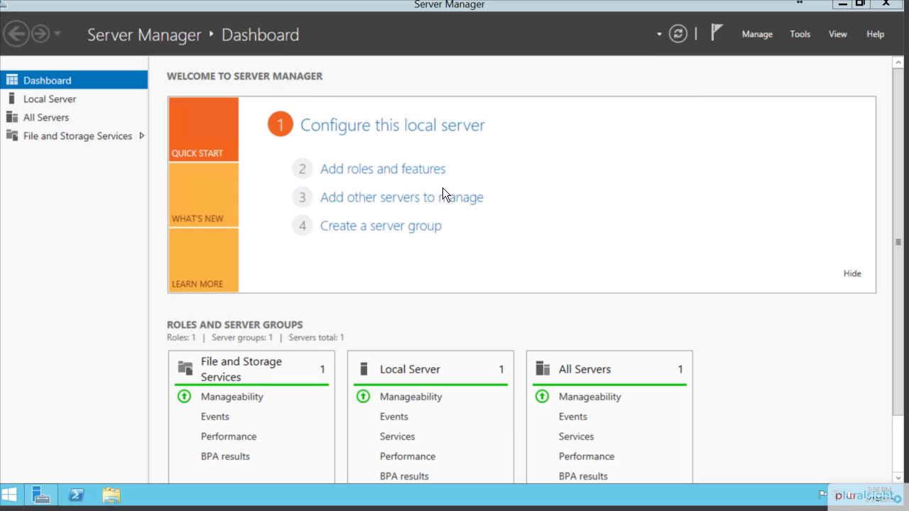
# Show the Local Server properties page for WIN-OTFSFNV94G6
pyautogui.click(54, 100)
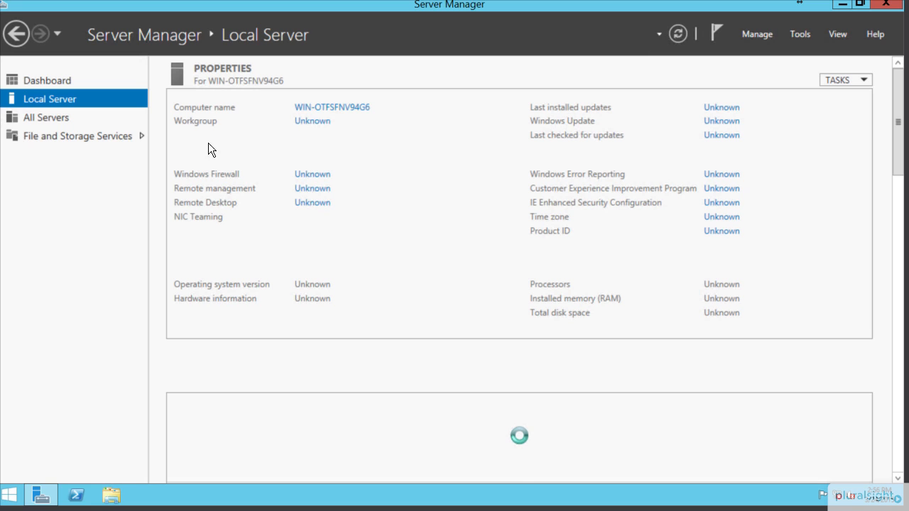
# Rename the computer to EH-Host, acknowledge the restart notice and close System Properties
pyautogui.click(354, 110)
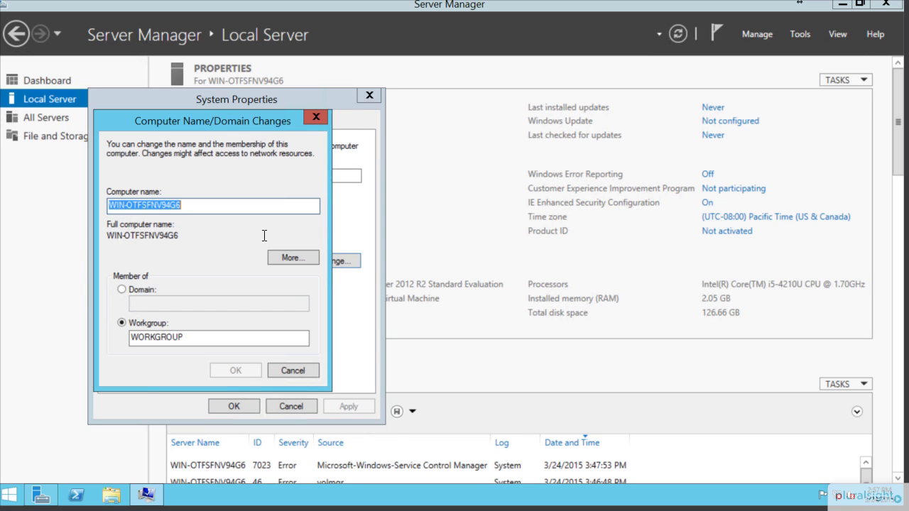
pyautogui.write('EH-Host')
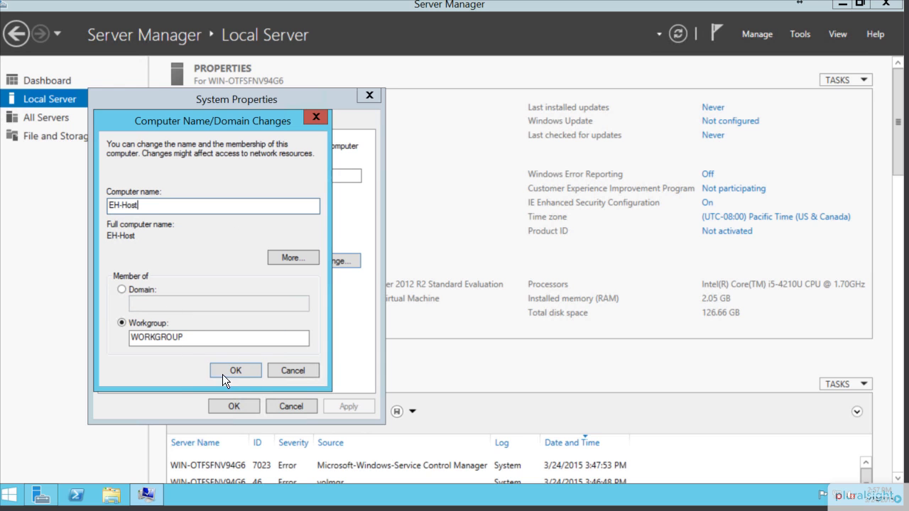
pyautogui.click(245, 376)
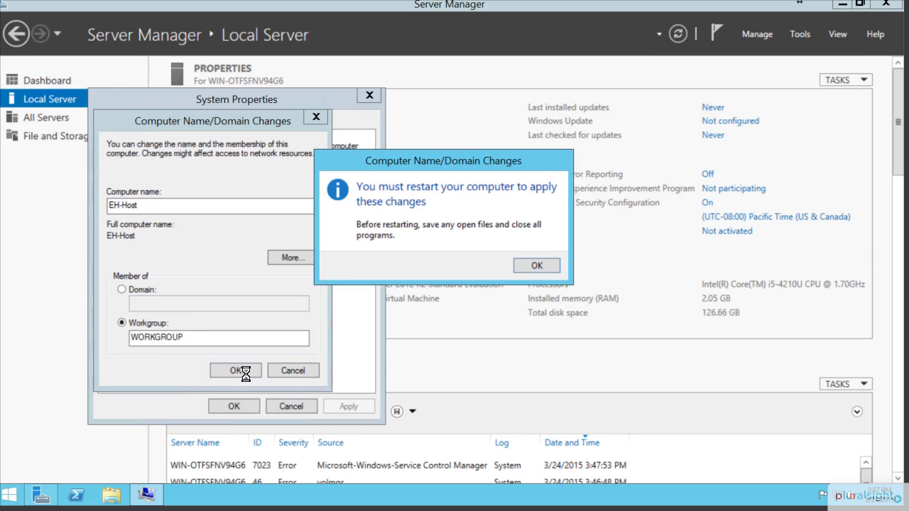
pyautogui.click(533, 266)
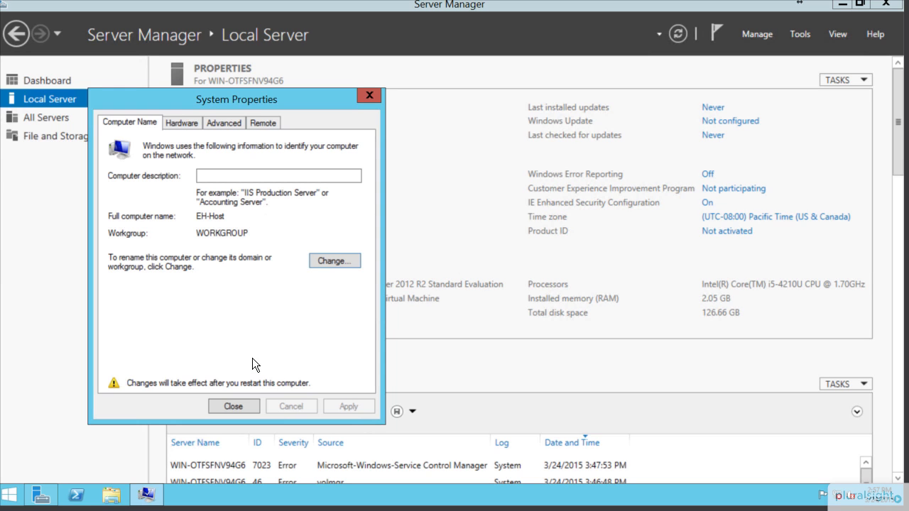
pyautogui.click(242, 406)
pyautogui.click(508, 261)
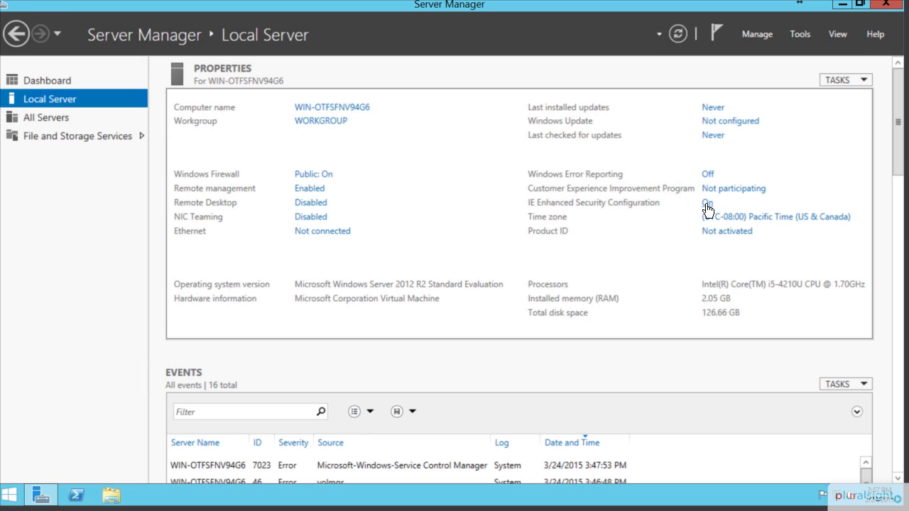
# Switch IE Enhanced Security Configuration to Off for administrators and users and apply it
pyautogui.click(708, 204)
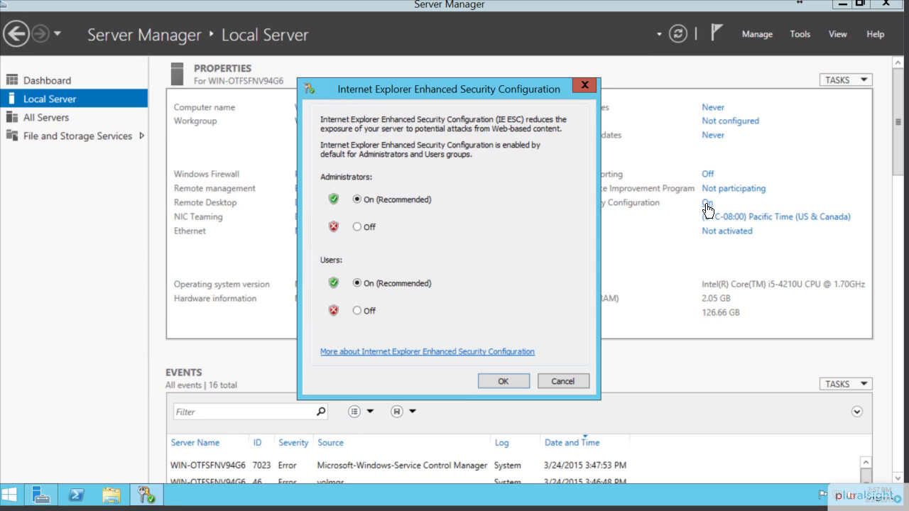
pyautogui.click(357, 228)
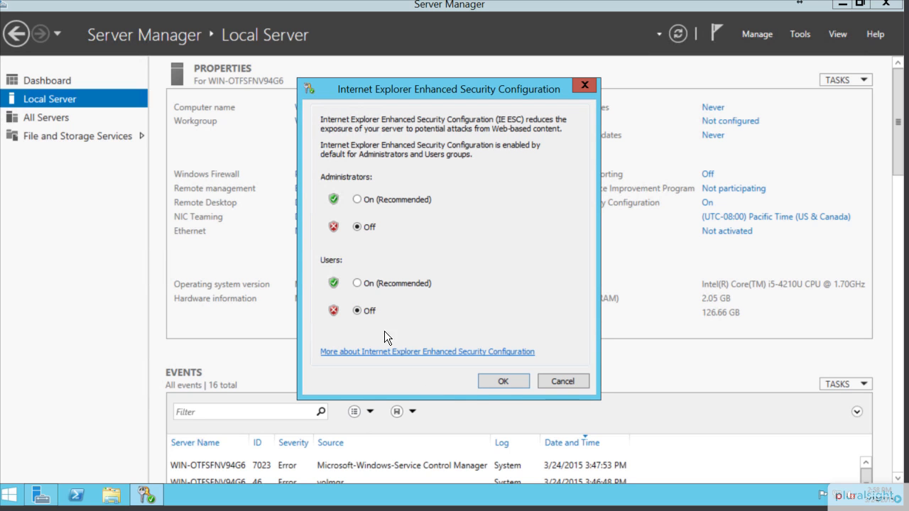
pyautogui.click(513, 377)
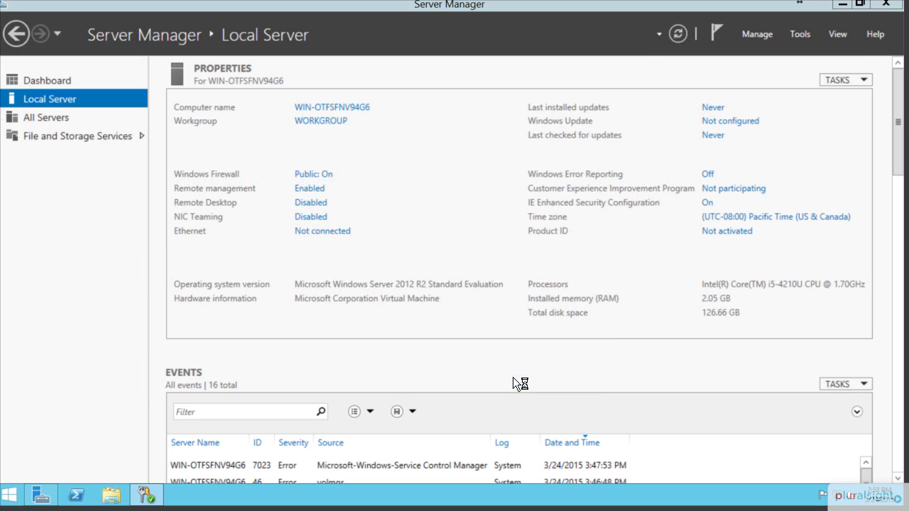
# Set the time zone to (UTC-07:00) Mountain Time (US & Canada) and confirm both dialogs
pyautogui.click(782, 225)
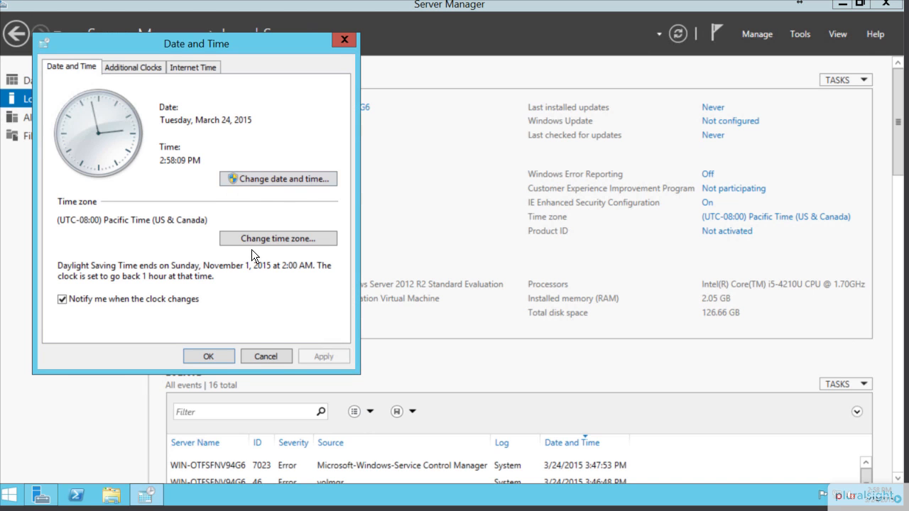
pyautogui.click(255, 240)
pyautogui.click(172, 128)
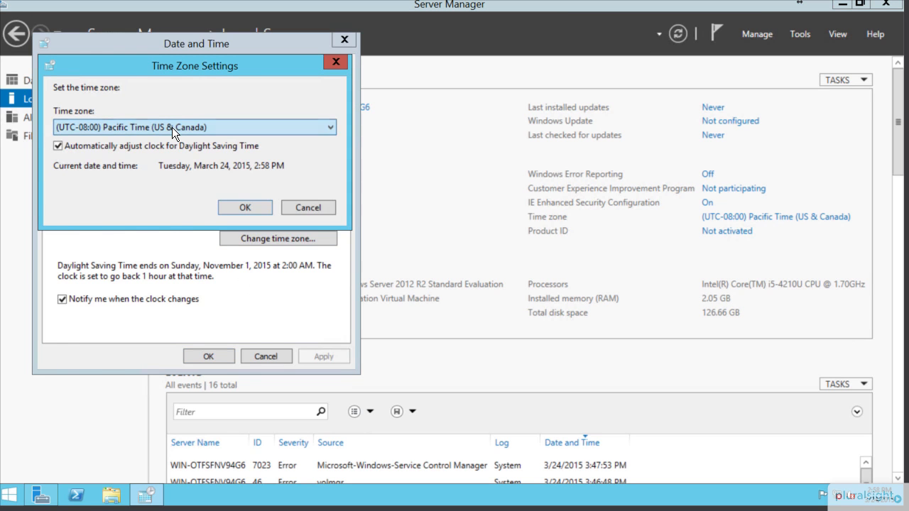
pyautogui.click(155, 174)
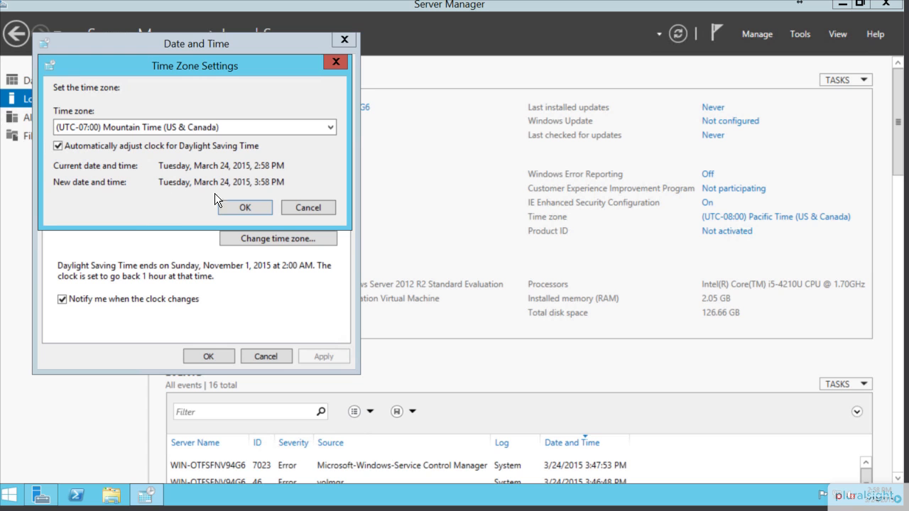
pyautogui.click(264, 211)
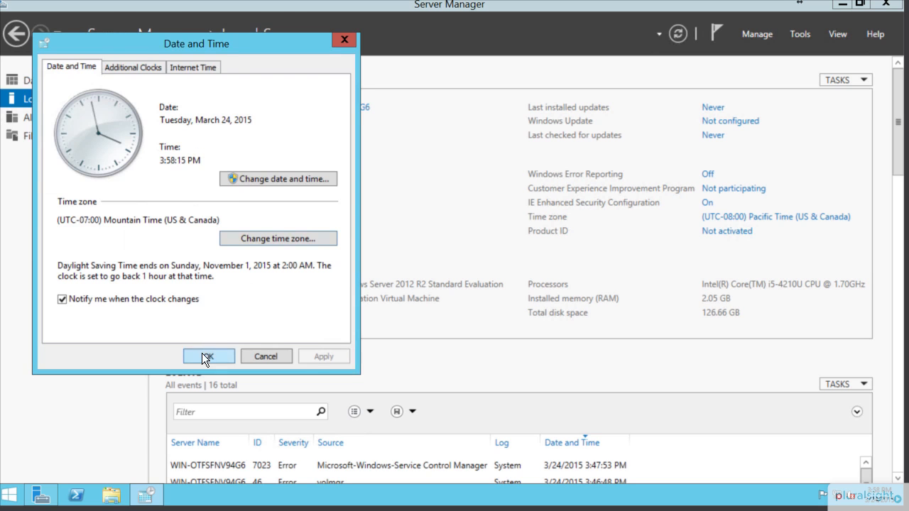
pyautogui.click(202, 354)
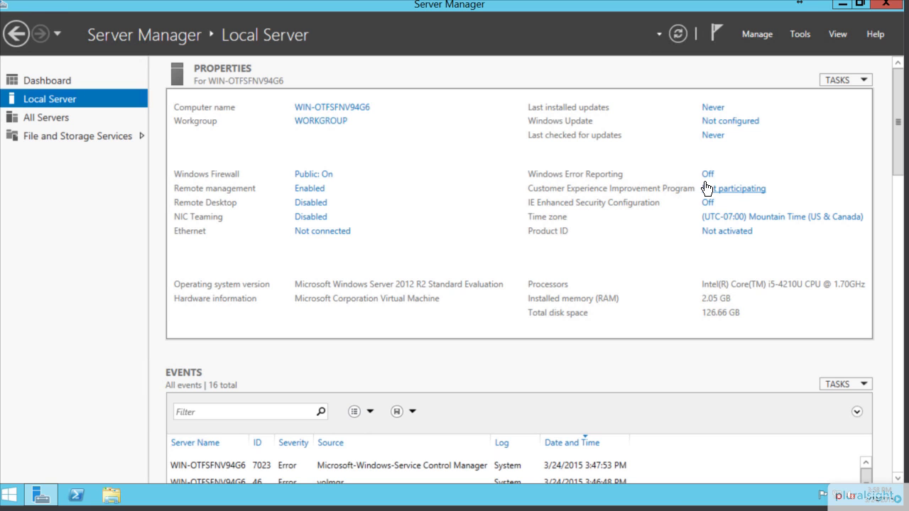
# From the tray flag, open Action Center, turn off Windows SmartScreen messages, then close it
pyautogui.click(824, 499)
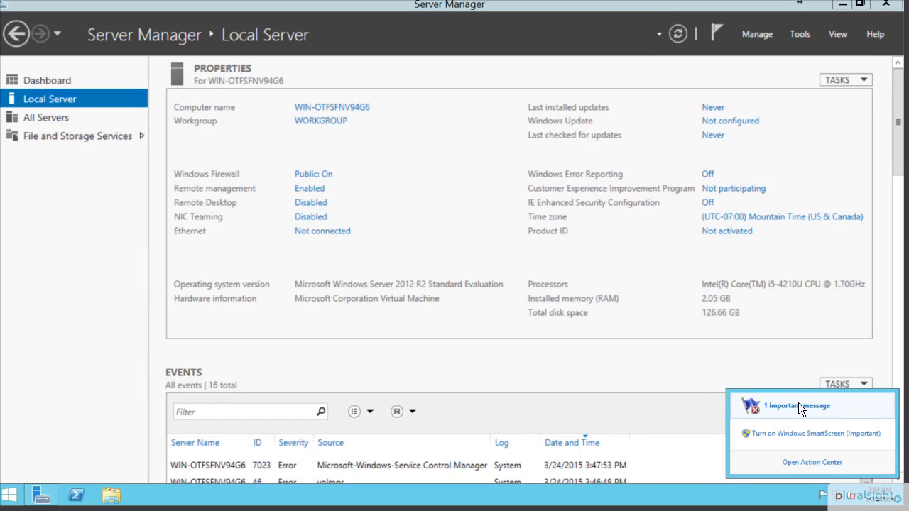
pyautogui.click(742, 403)
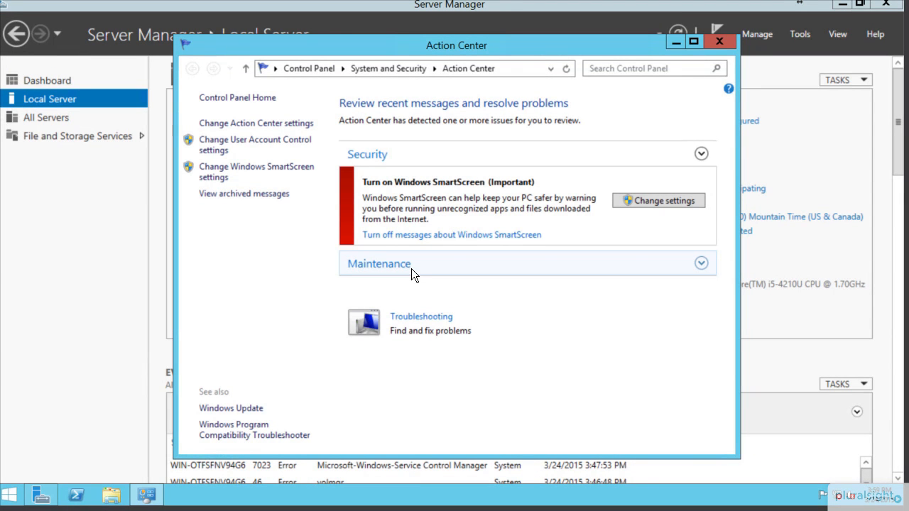
pyautogui.click(411, 269)
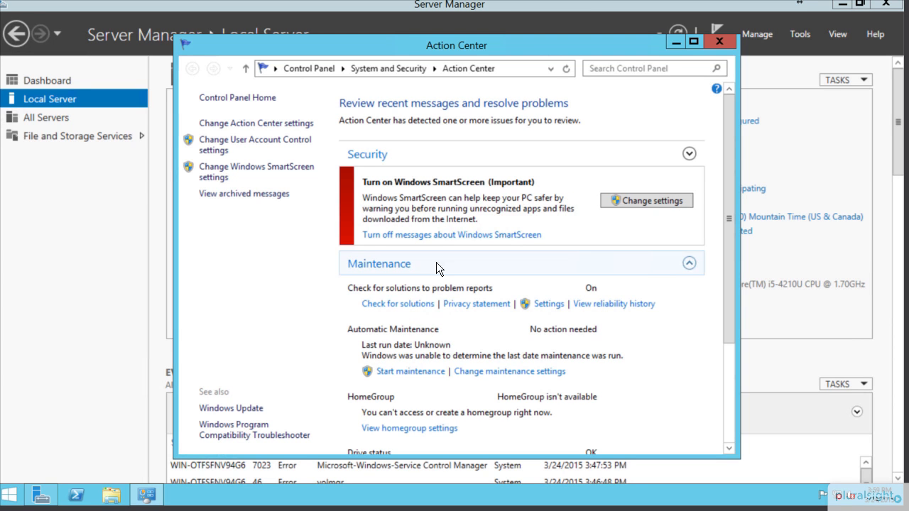
pyautogui.click(691, 265)
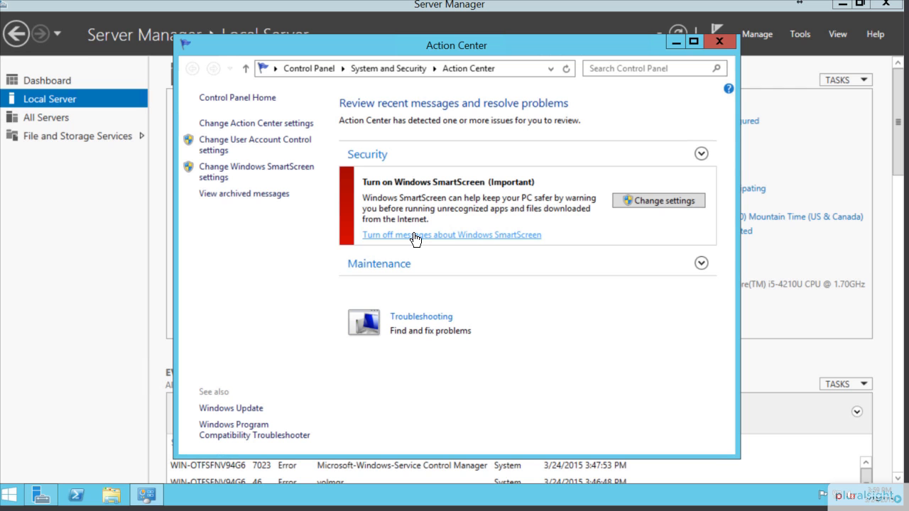
pyautogui.click(412, 235)
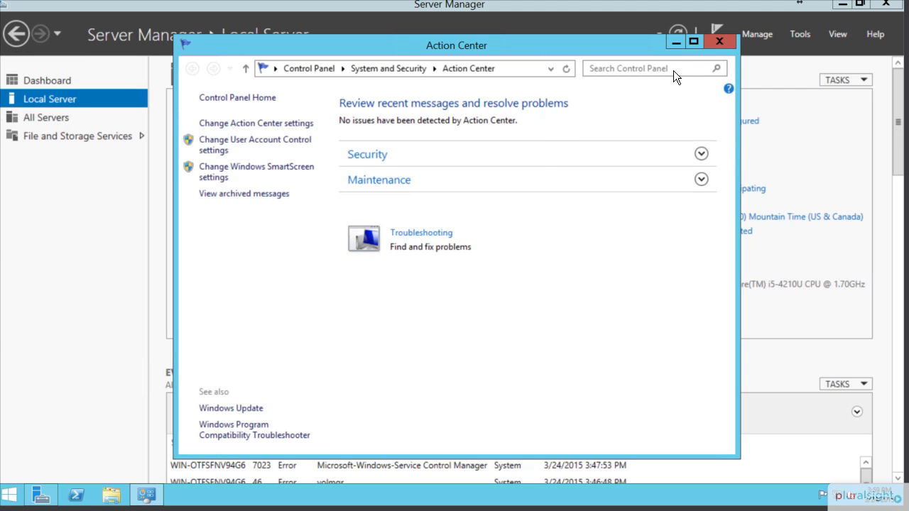
pyautogui.click(716, 41)
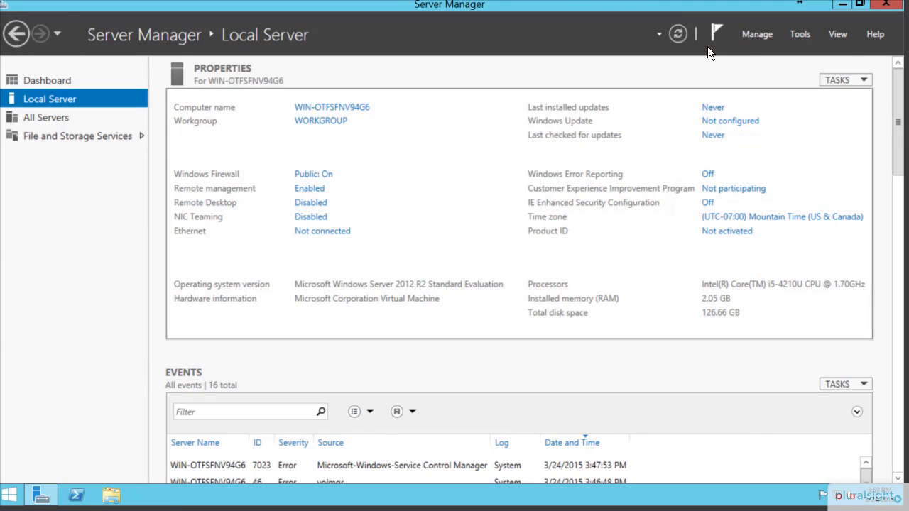
pyautogui.click(821, 499)
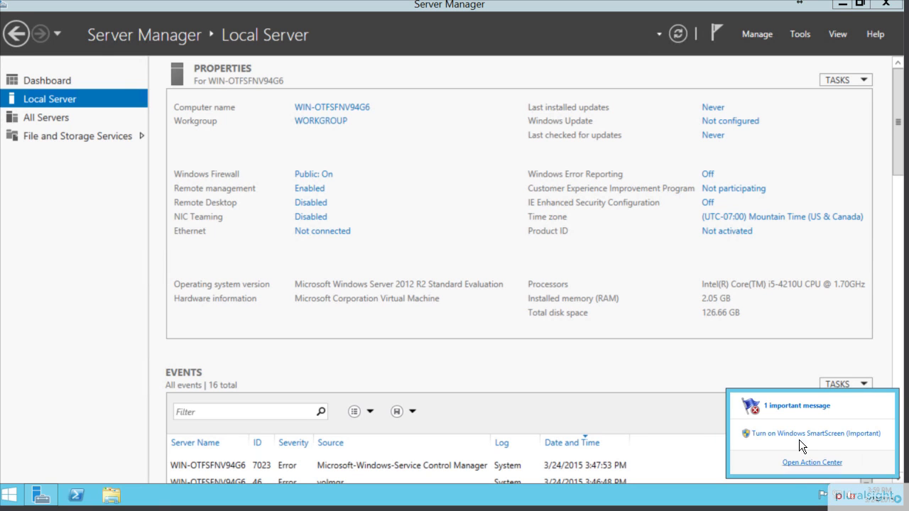
pyautogui.click(747, 403)
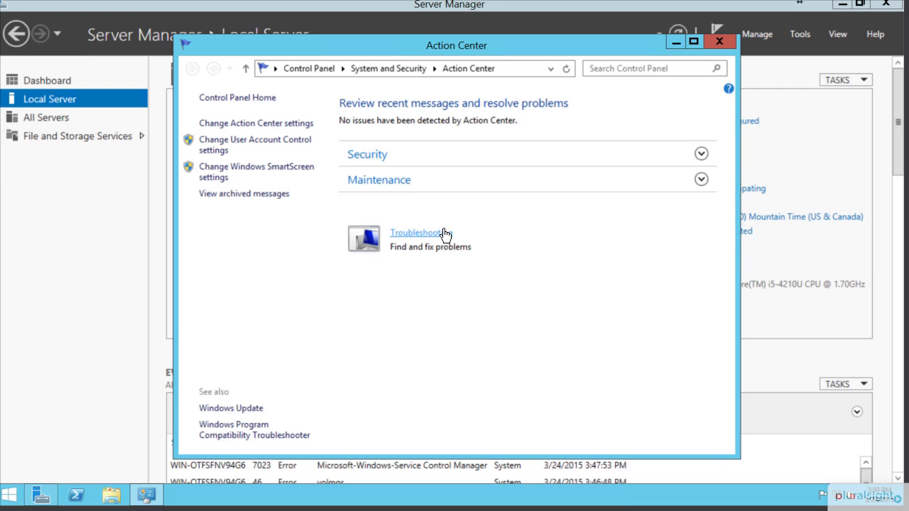
pyautogui.click(268, 194)
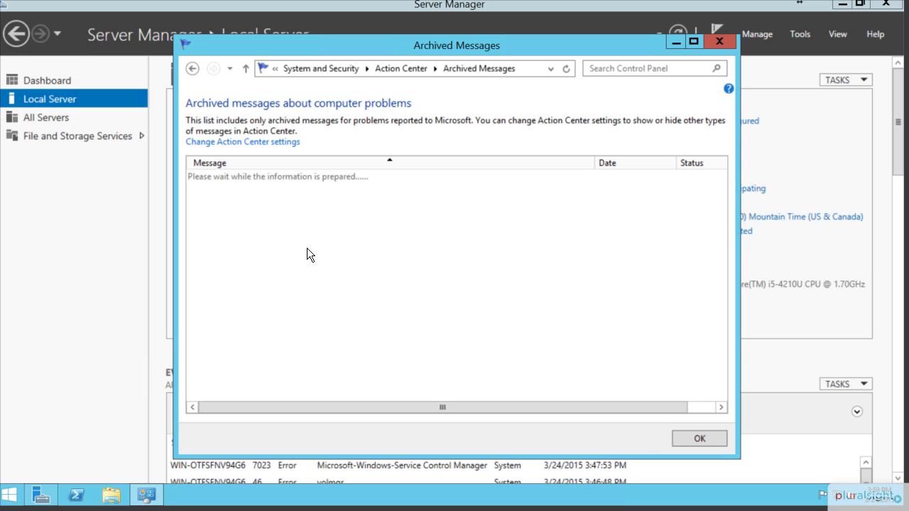
pyautogui.click(720, 41)
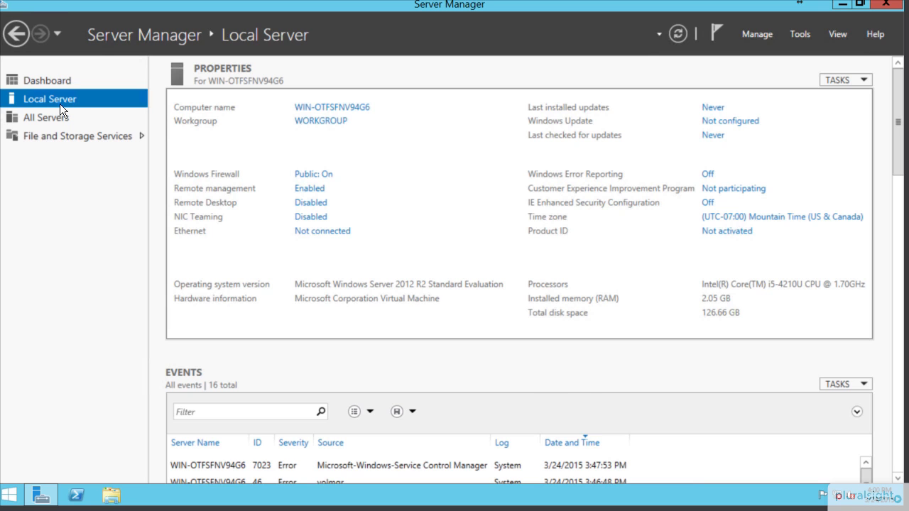
# Switch to Dashboard, step Add Roles and Features through to server selection, then cancel it
pyautogui.click(60, 81)
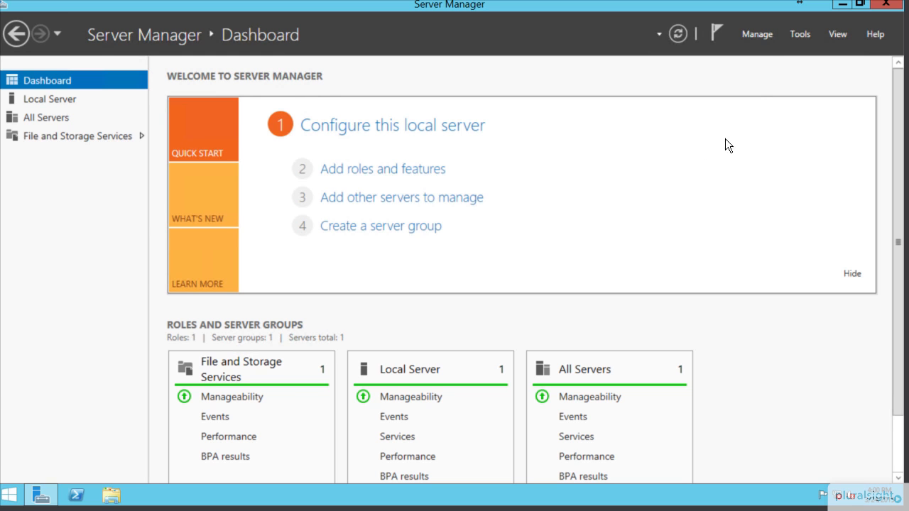
pyautogui.click(757, 35)
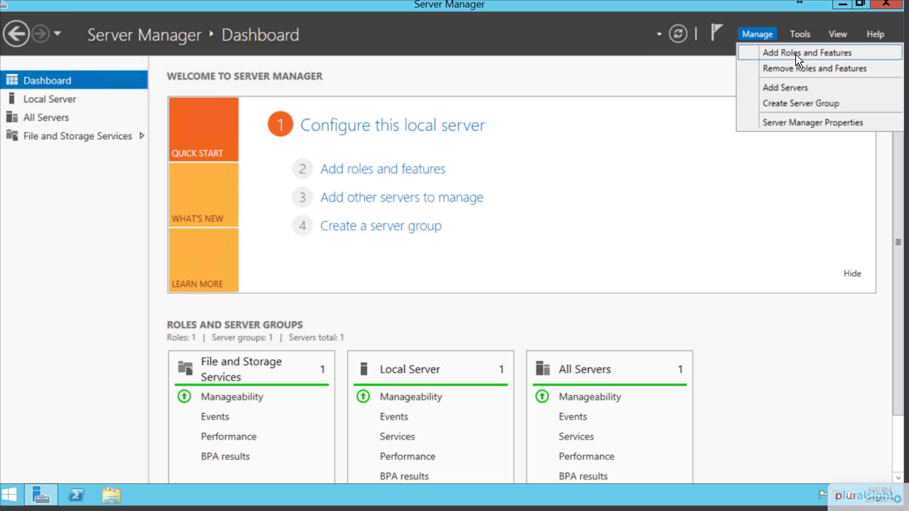
pyautogui.click(380, 168)
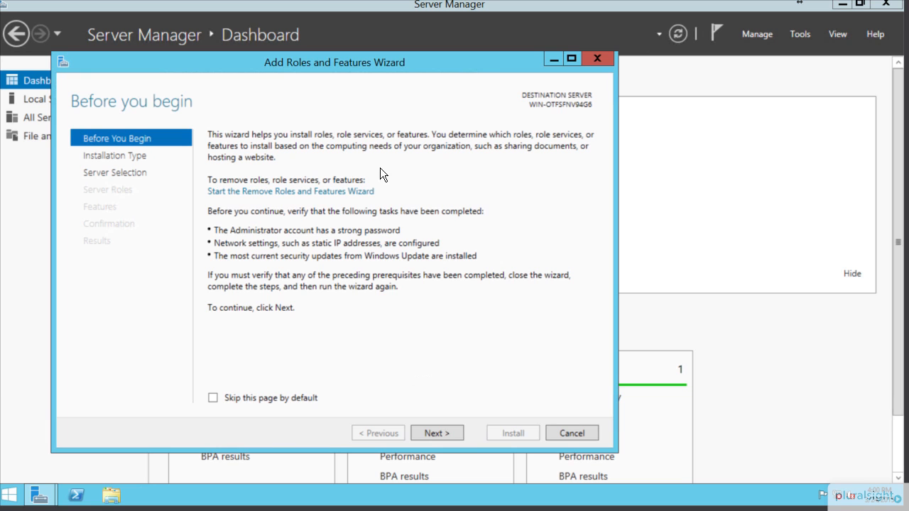
pyautogui.click(431, 433)
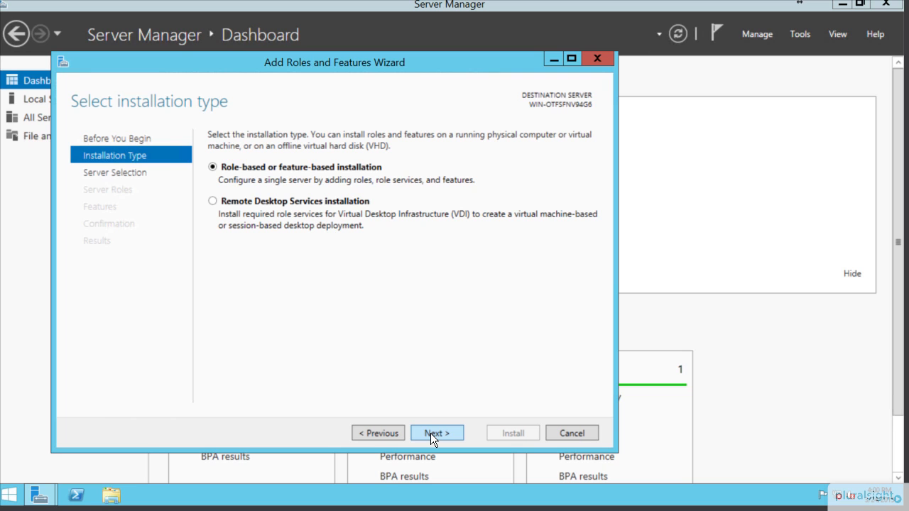
pyautogui.click(430, 434)
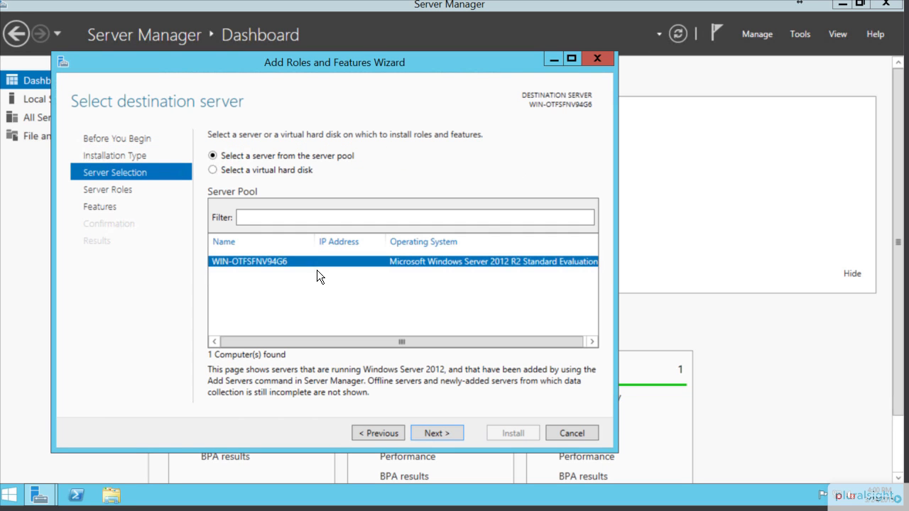
pyautogui.click(577, 432)
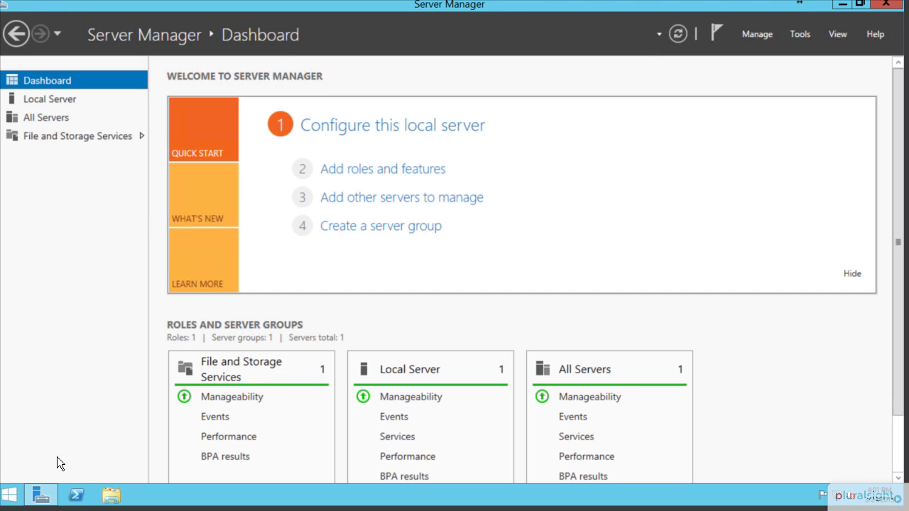
# Search 'control' from Start and go to Control Panel > System and Security > System
pyautogui.click(9, 495)
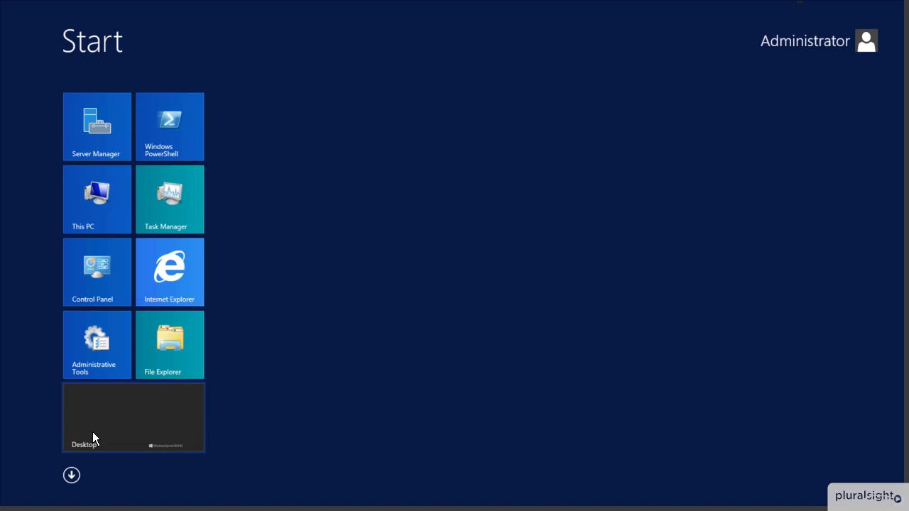
pyautogui.write('control Panel')
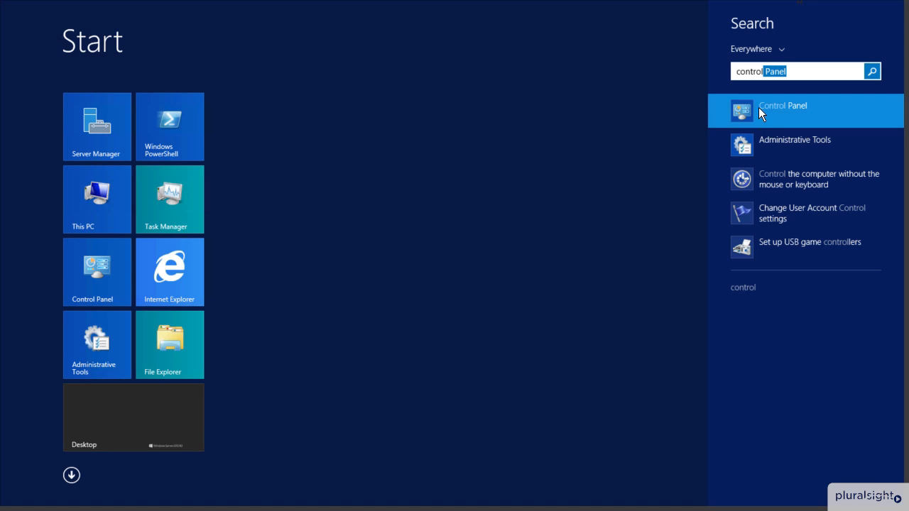
pyautogui.click(759, 107)
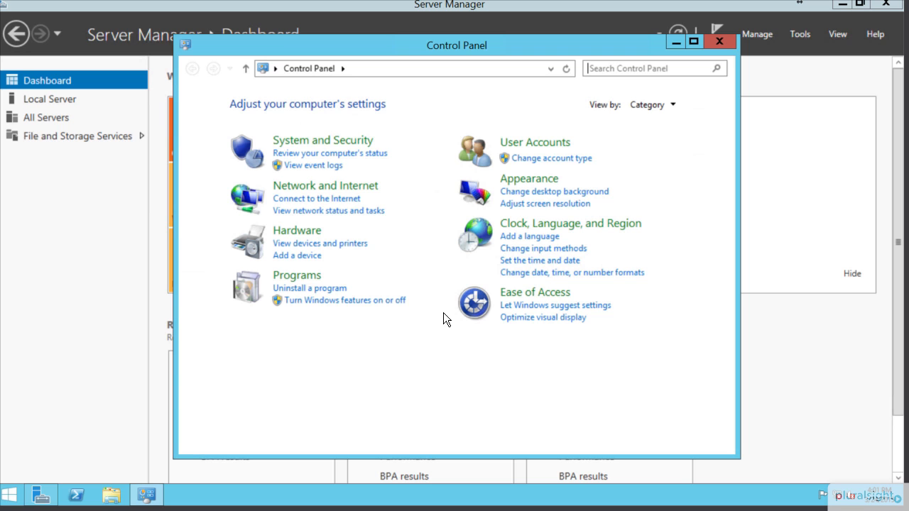
pyautogui.click(307, 148)
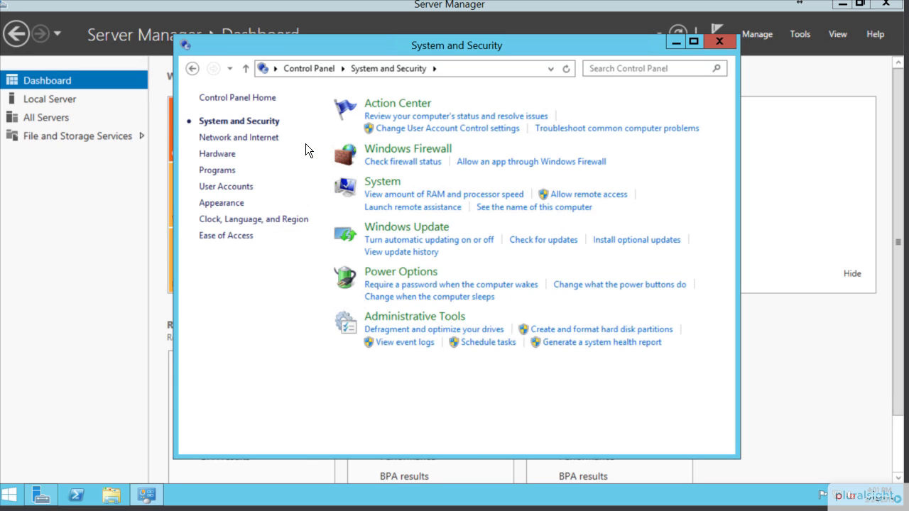
pyautogui.click(377, 187)
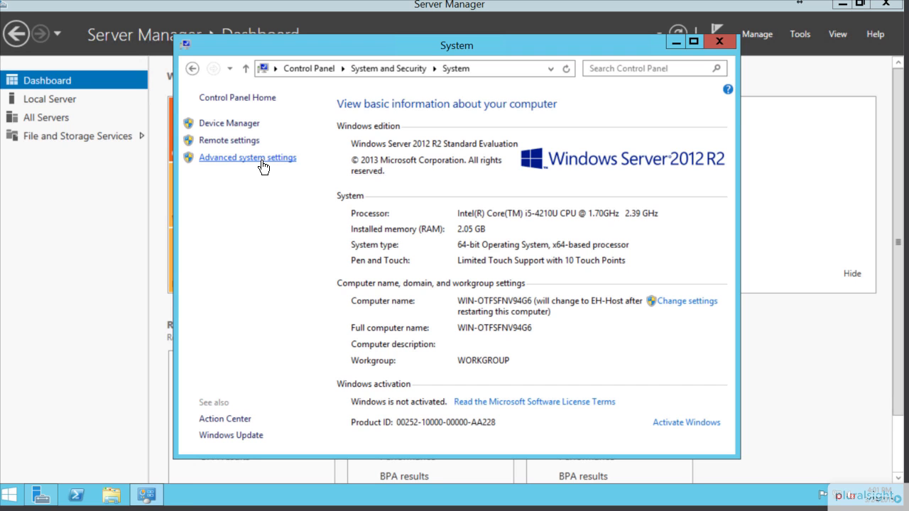
# Set Data Execution Prevention to essential Windows programs and services only, confirming all dialogs
pyautogui.click(261, 166)
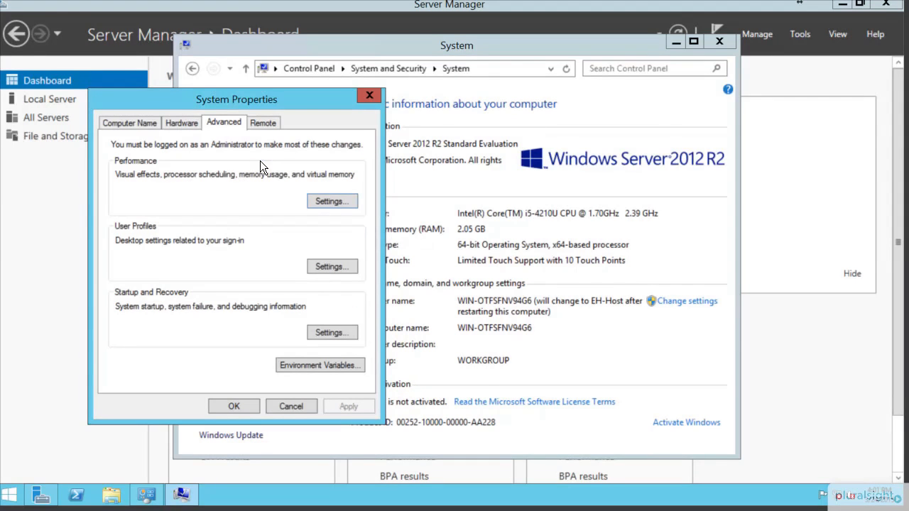
pyautogui.click(343, 199)
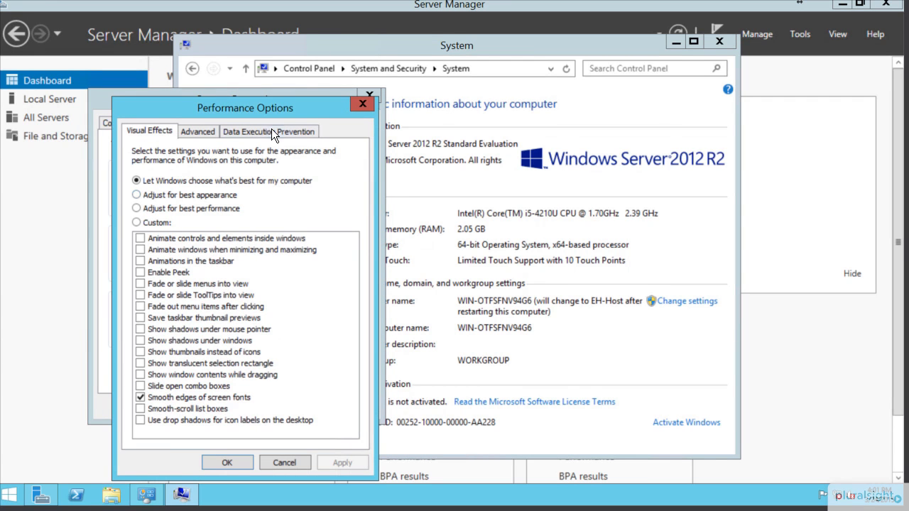
pyautogui.click(271, 131)
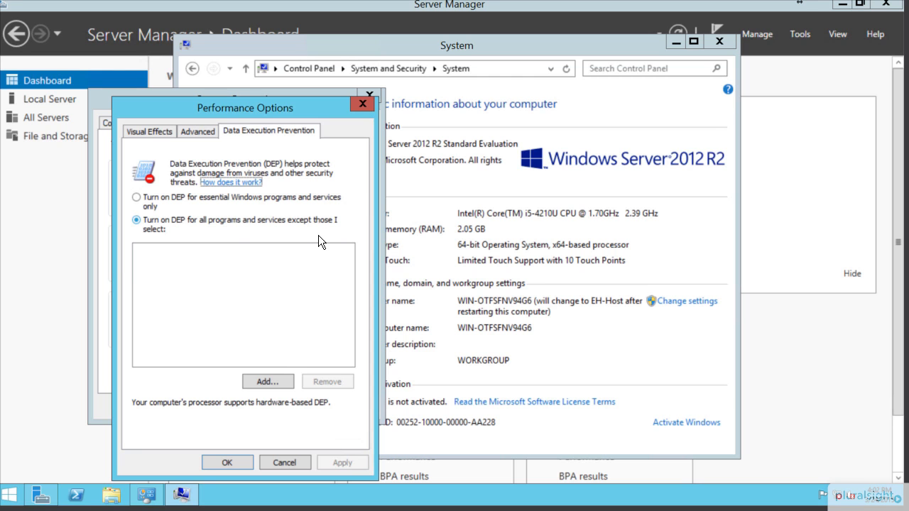
pyautogui.click(139, 199)
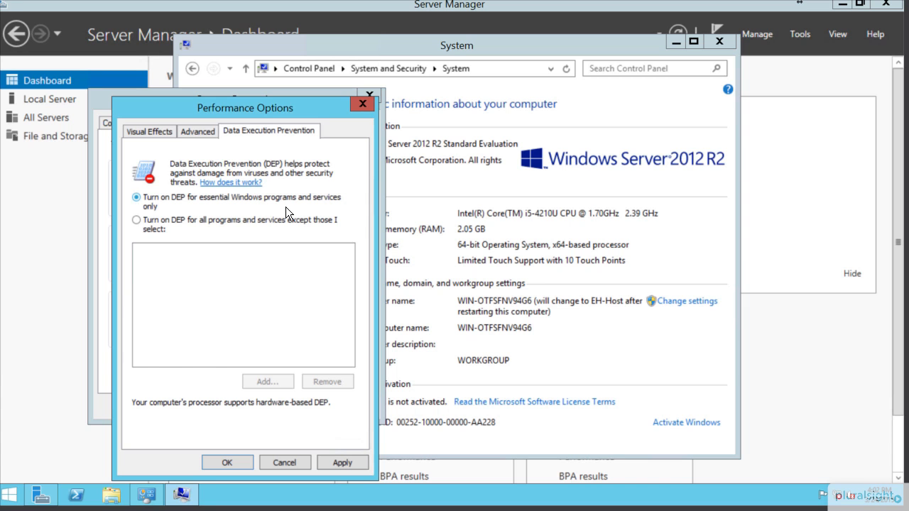
pyautogui.click(227, 463)
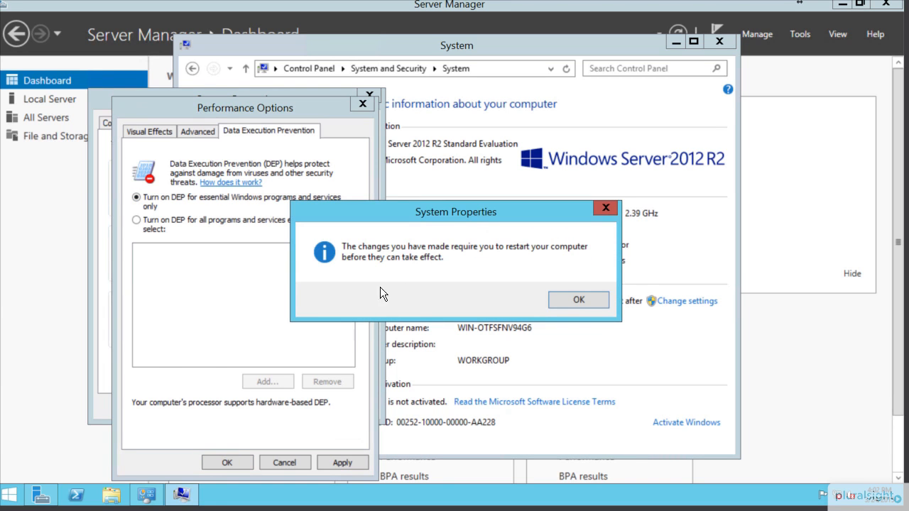
pyautogui.click(574, 299)
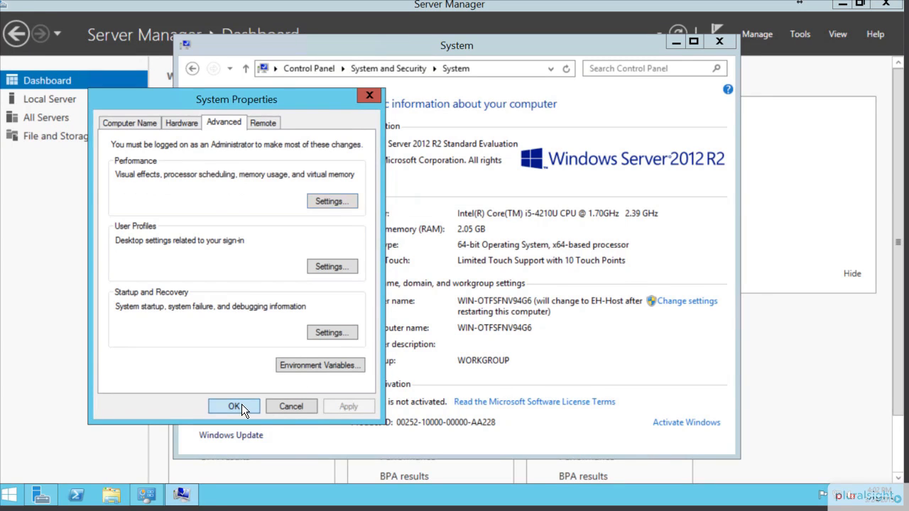
pyautogui.click(235, 406)
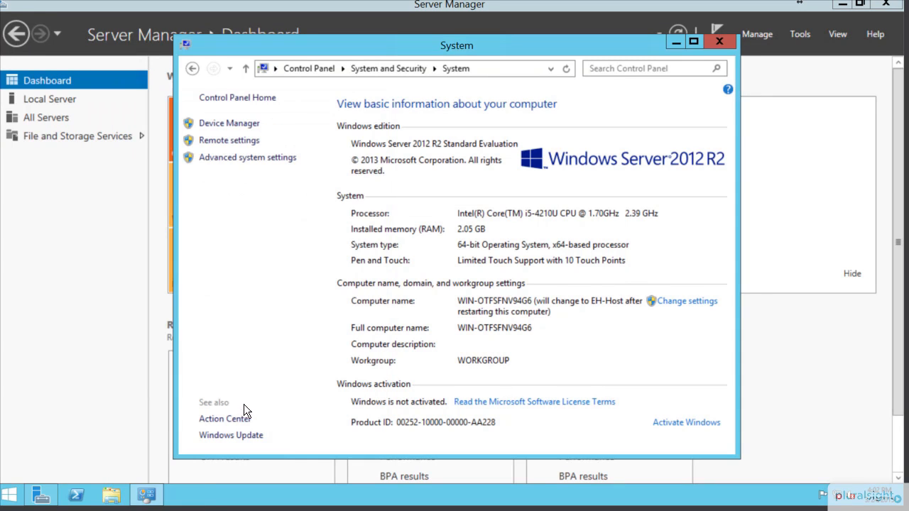
# Close the System window and restart the server with reason Other (Unplanned)
pyautogui.click(719, 42)
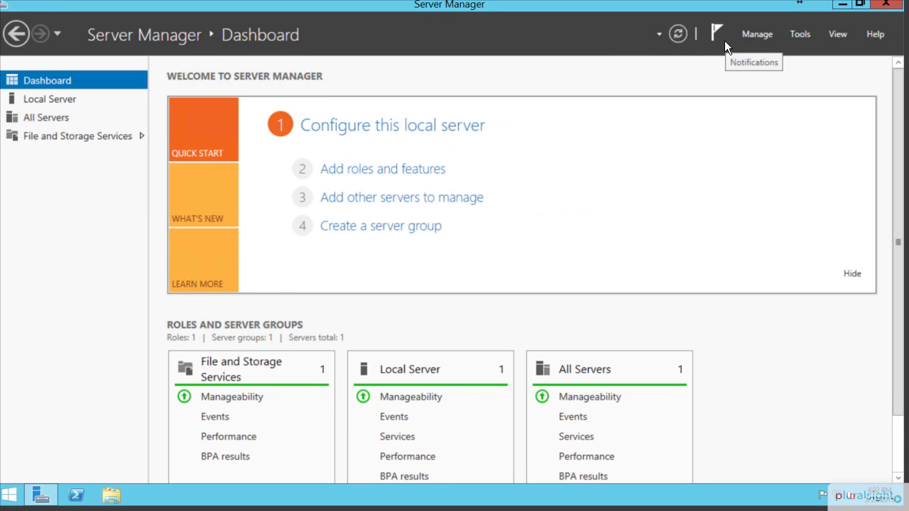
pyautogui.click(21, 494)
pyautogui.rightClick(23, 494)
pyautogui.moveTo(104, 468)
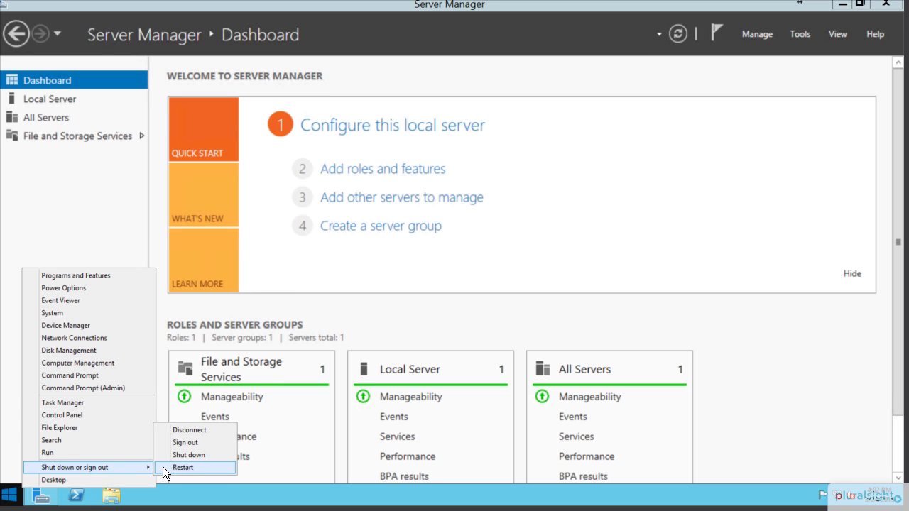
pyautogui.click(198, 468)
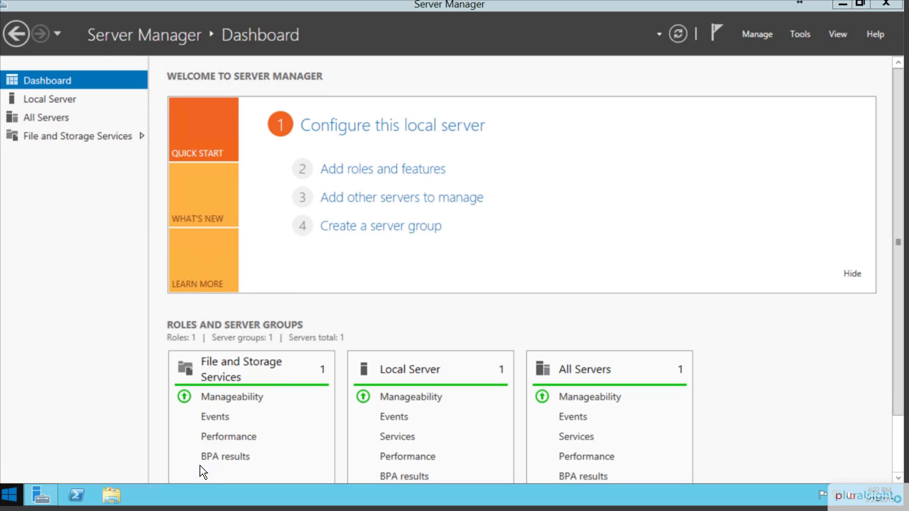
pyautogui.click(137, 435)
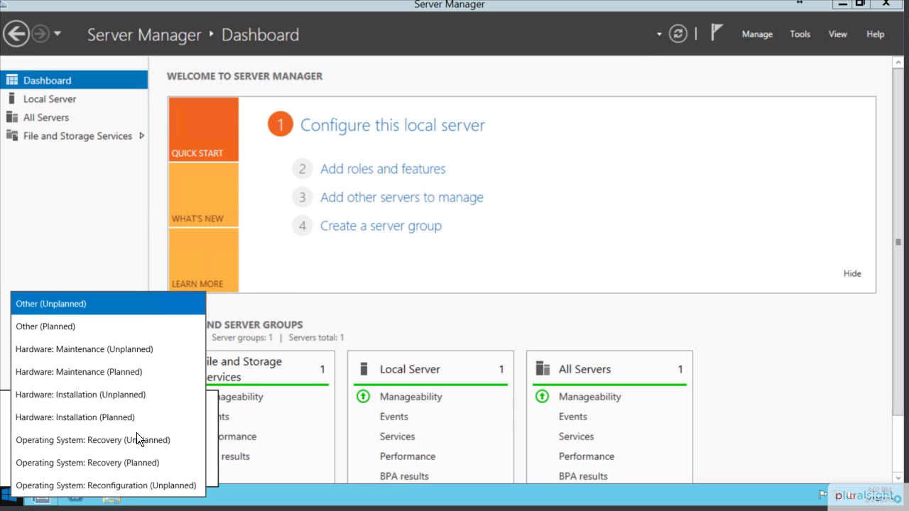
pyautogui.click(125, 314)
pyautogui.click(175, 468)
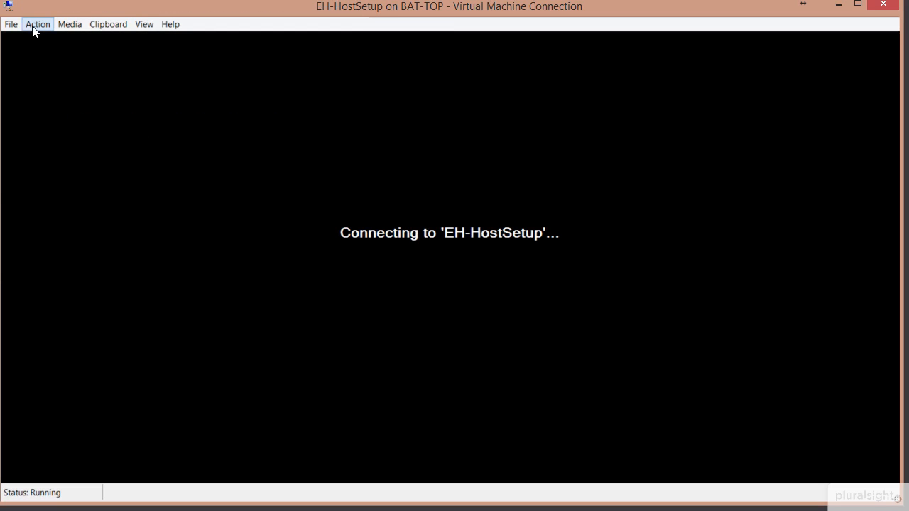
# Send Ctrl+Alt+Delete from the Action menu and enter the administrator password
pyautogui.click(31, 26)
pyautogui.moveTo(95, 23)
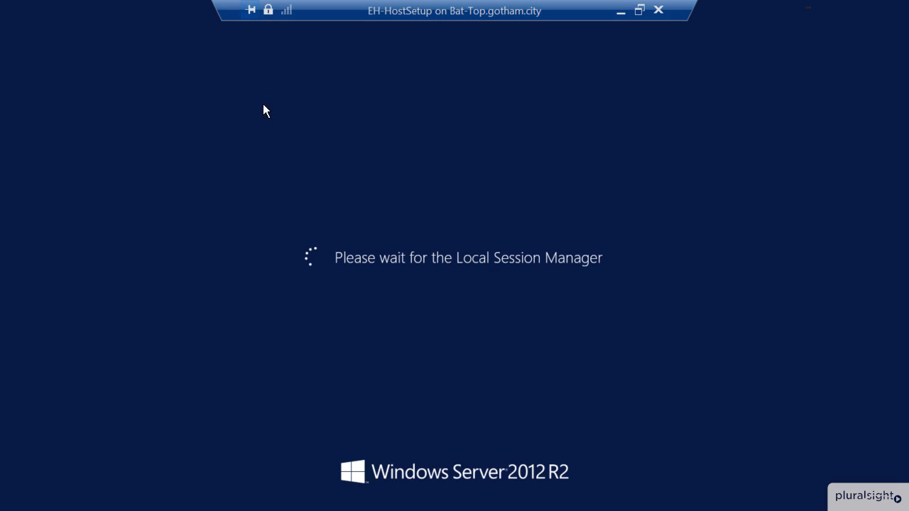
pyautogui.write('••••')
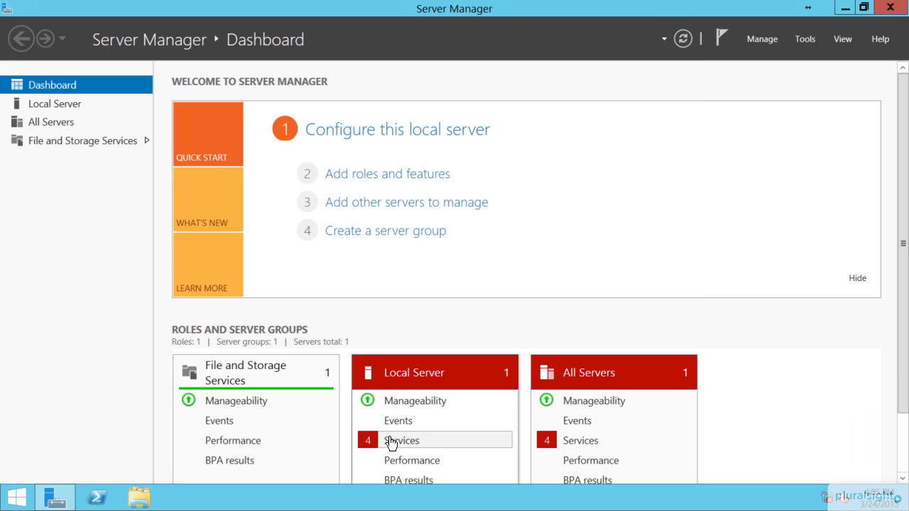
pyautogui.click(391, 443)
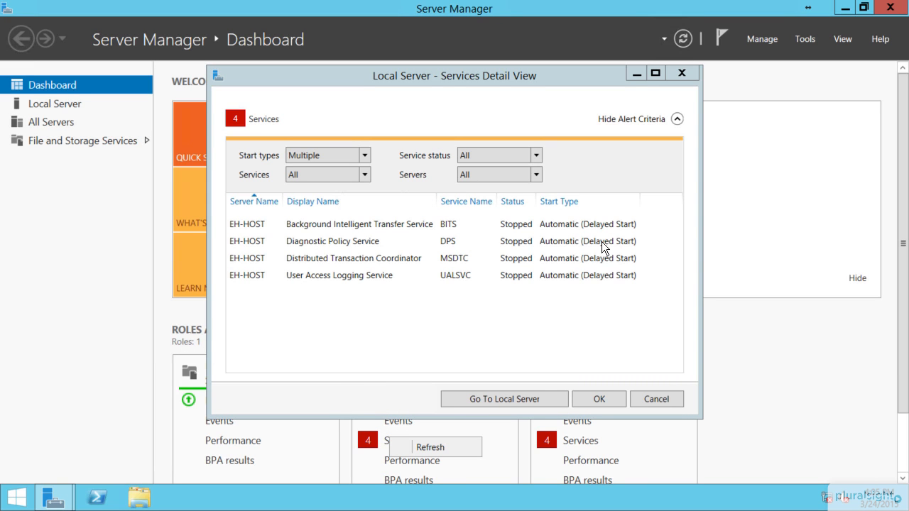
pyautogui.click(650, 401)
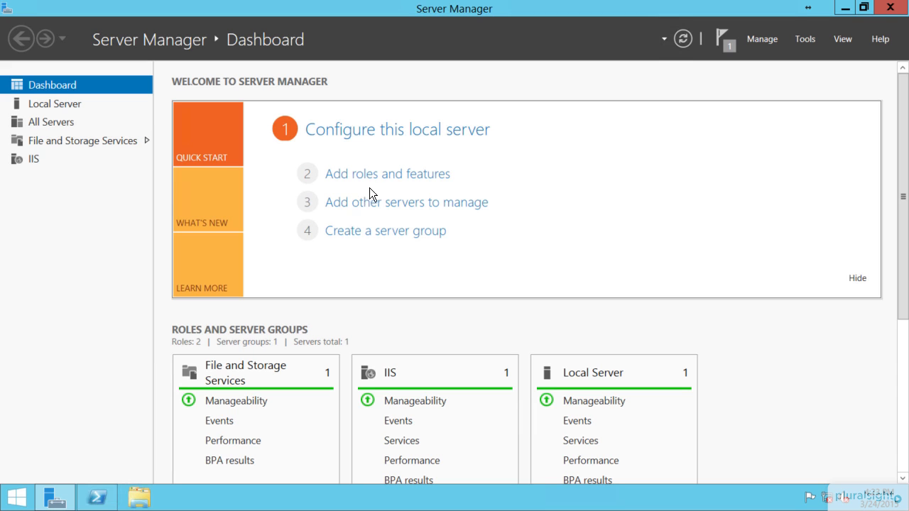
# Select the Hyper-V role and its management tools in a role-based installation on EH-Host
pyautogui.click(385, 175)
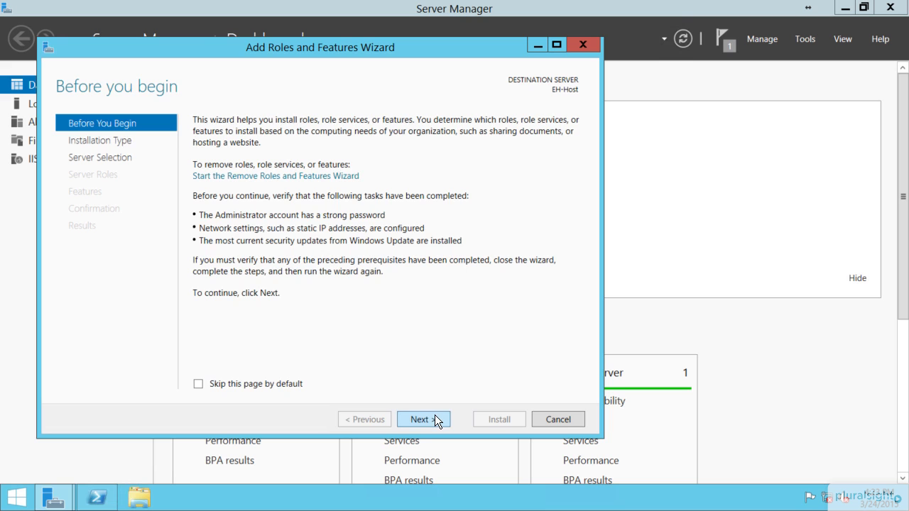
pyautogui.click(435, 419)
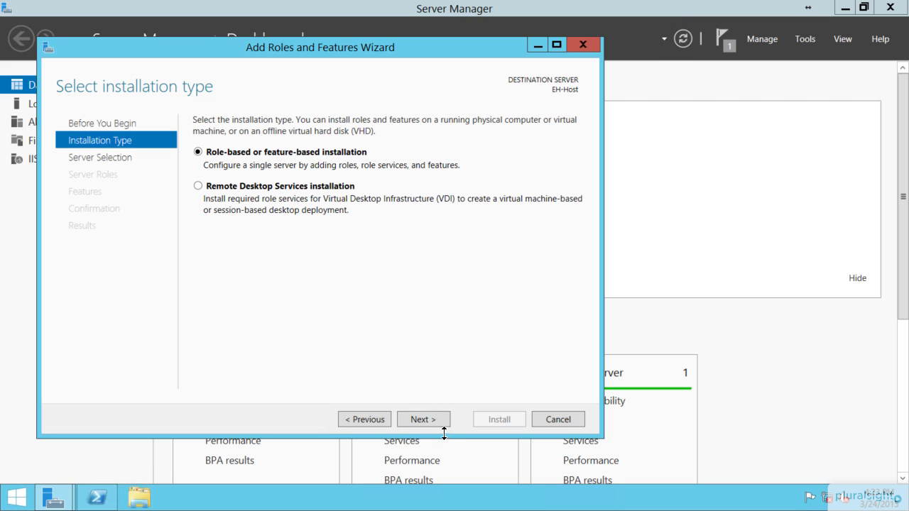
pyautogui.click(426, 417)
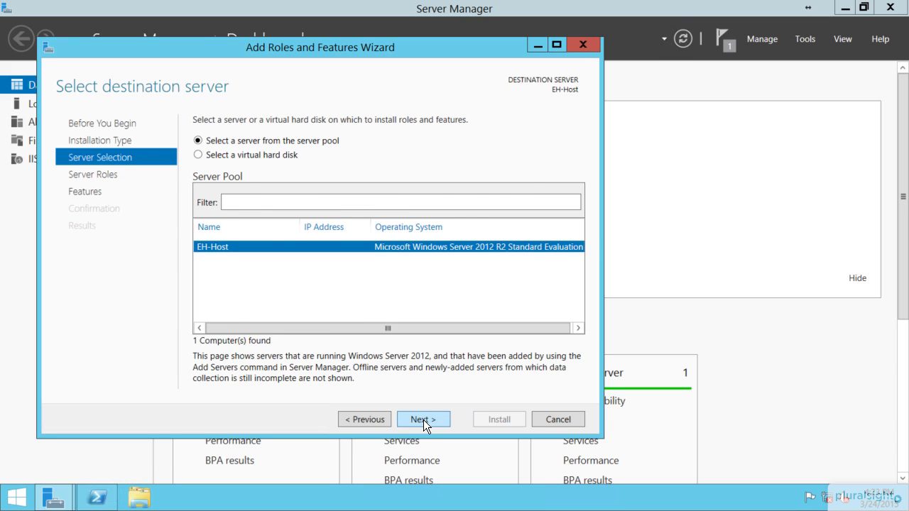
pyautogui.click(423, 420)
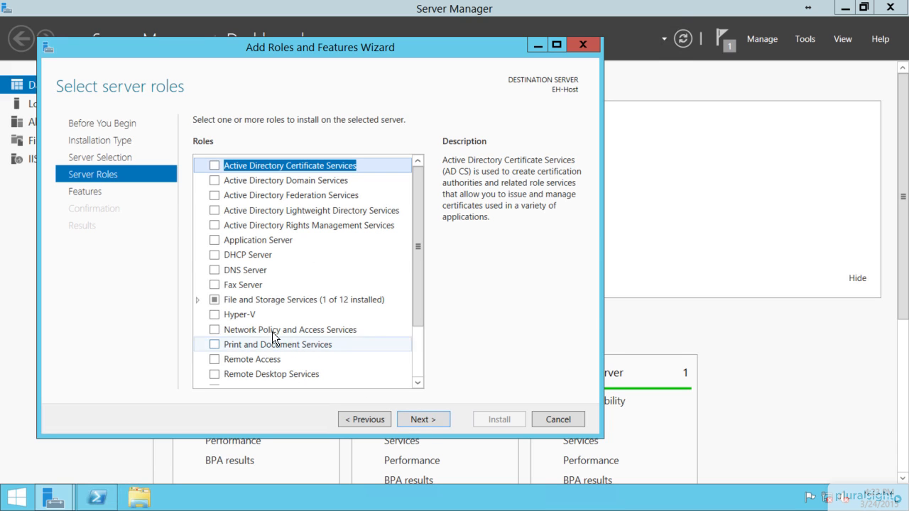
pyautogui.click(211, 316)
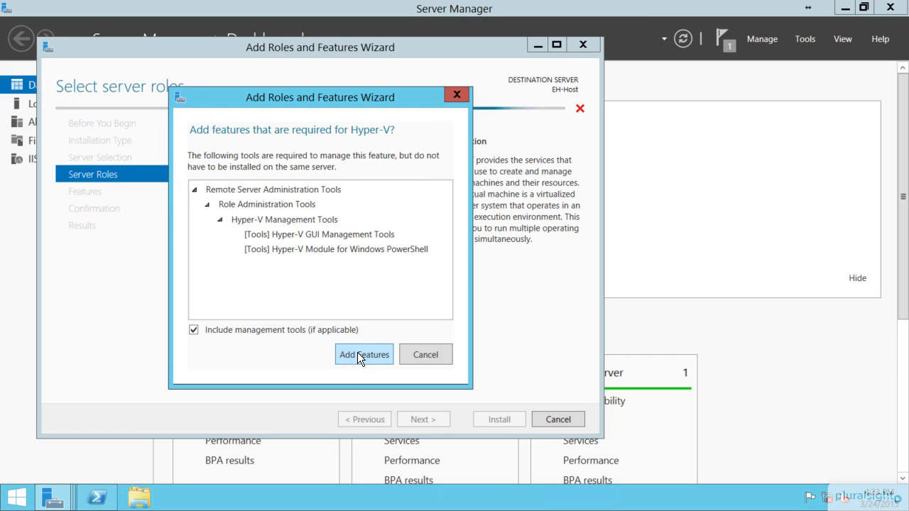
pyautogui.click(357, 352)
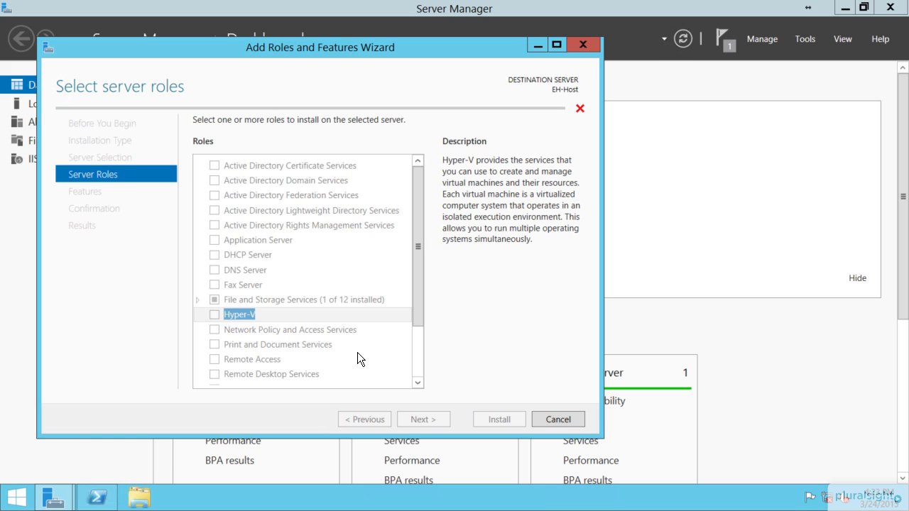